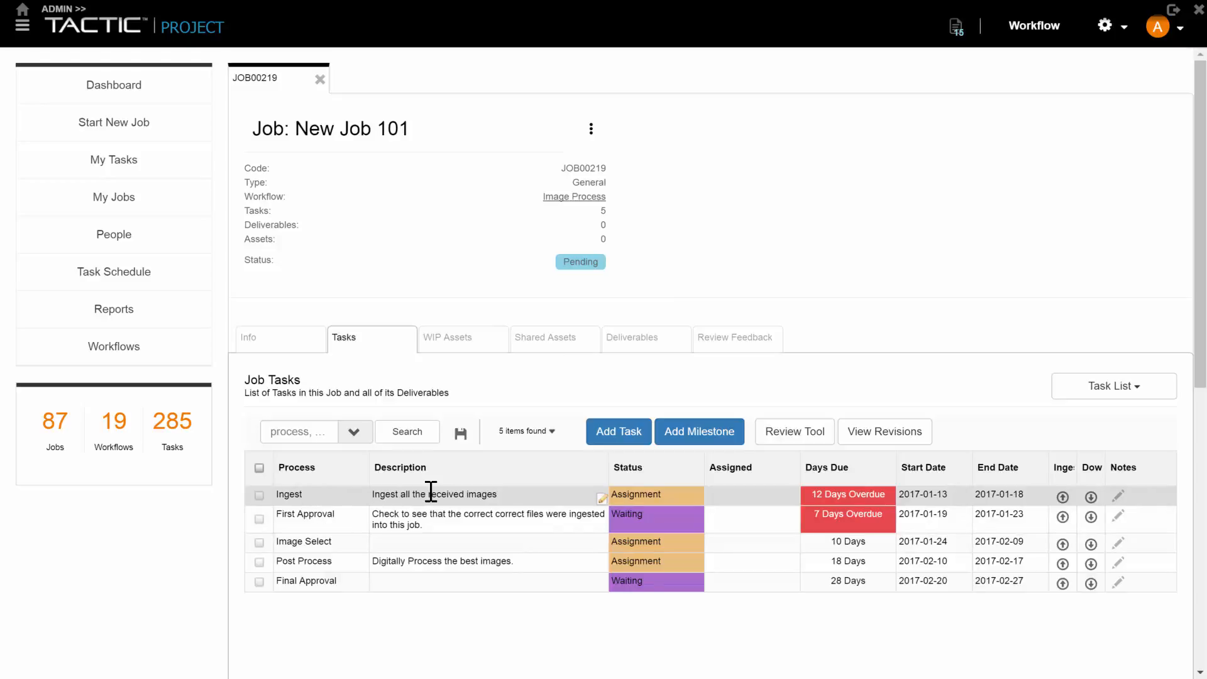
# Step: Ingest 832.jpg and 833.jpg from the tropics folder into the job's Ingest task
pyautogui.click(1063, 496)
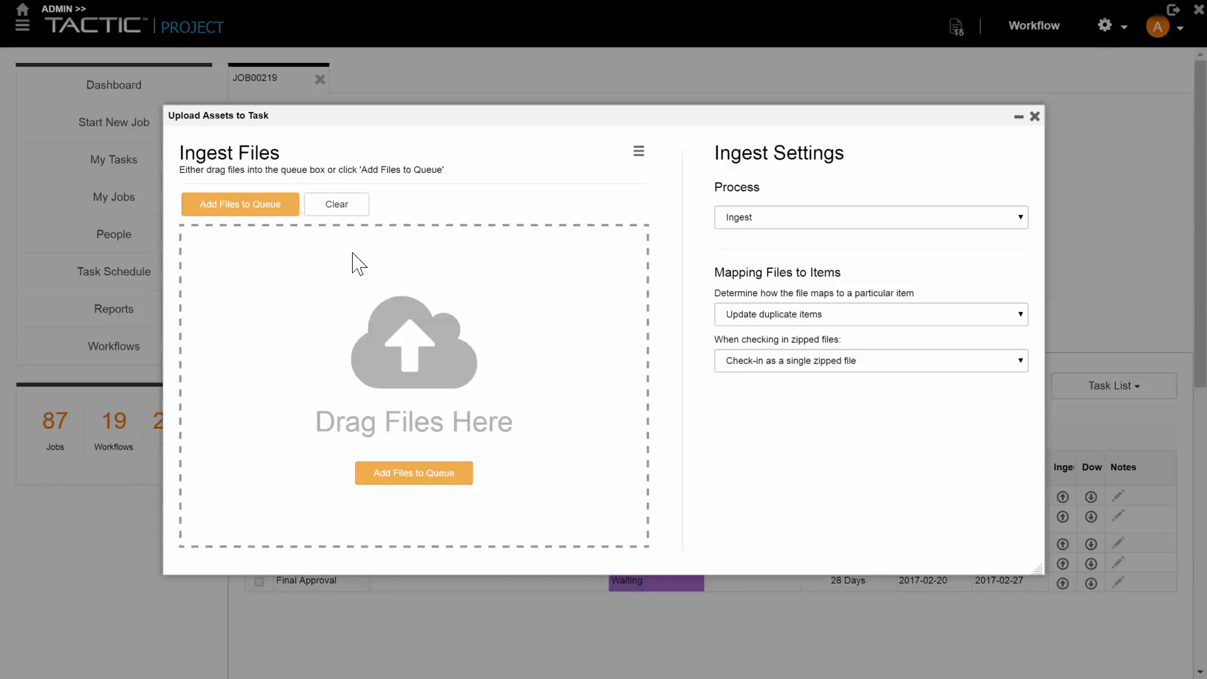
pyautogui.click(251, 207)
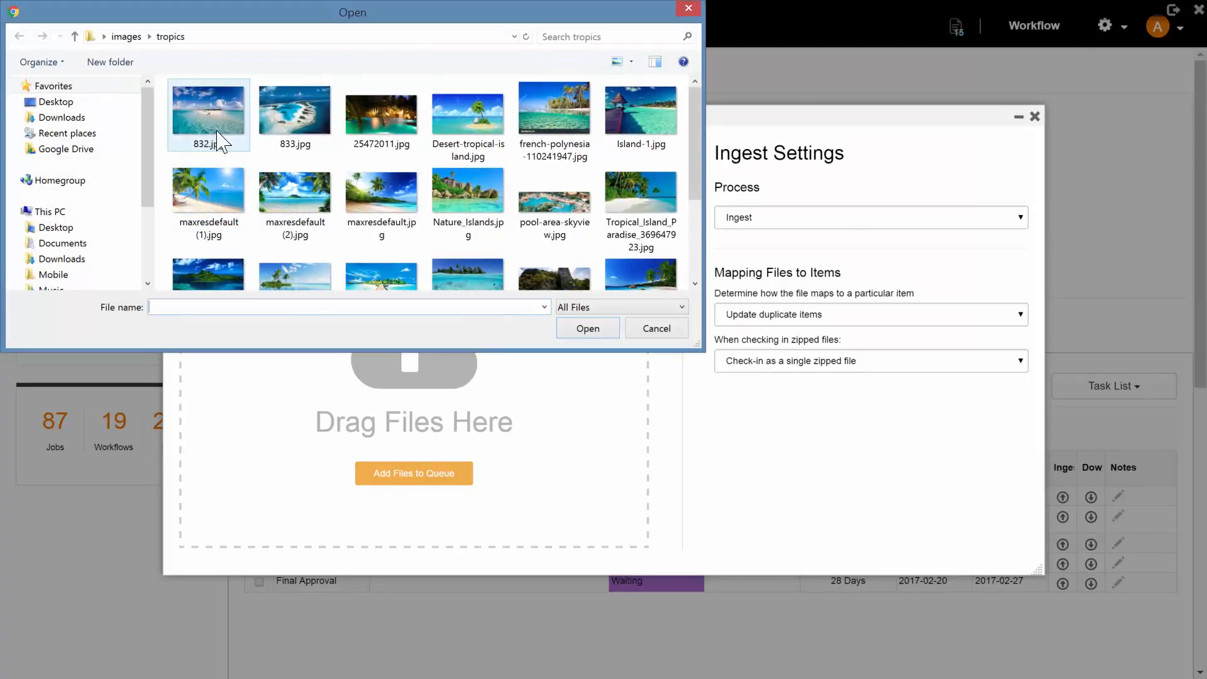
pyautogui.click(214, 136)
pyautogui.keyDown('ctrl'); pyautogui.click(293, 133); pyautogui.keyUp('ctrl')
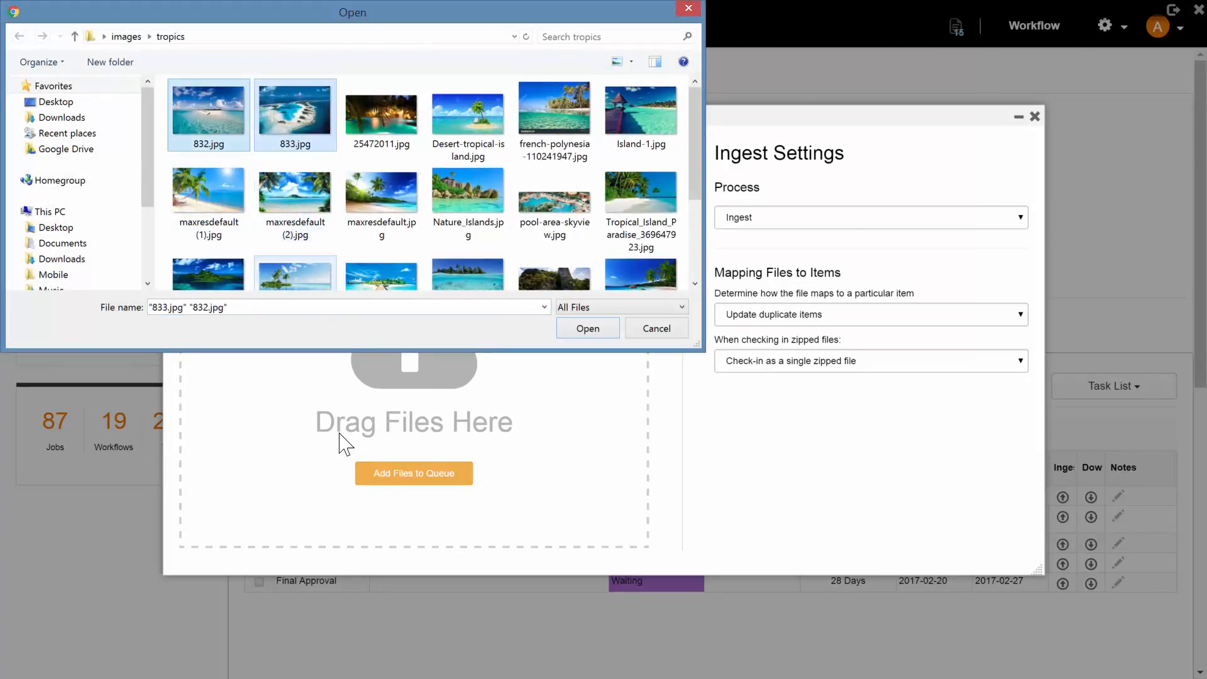
pyautogui.click(588, 328)
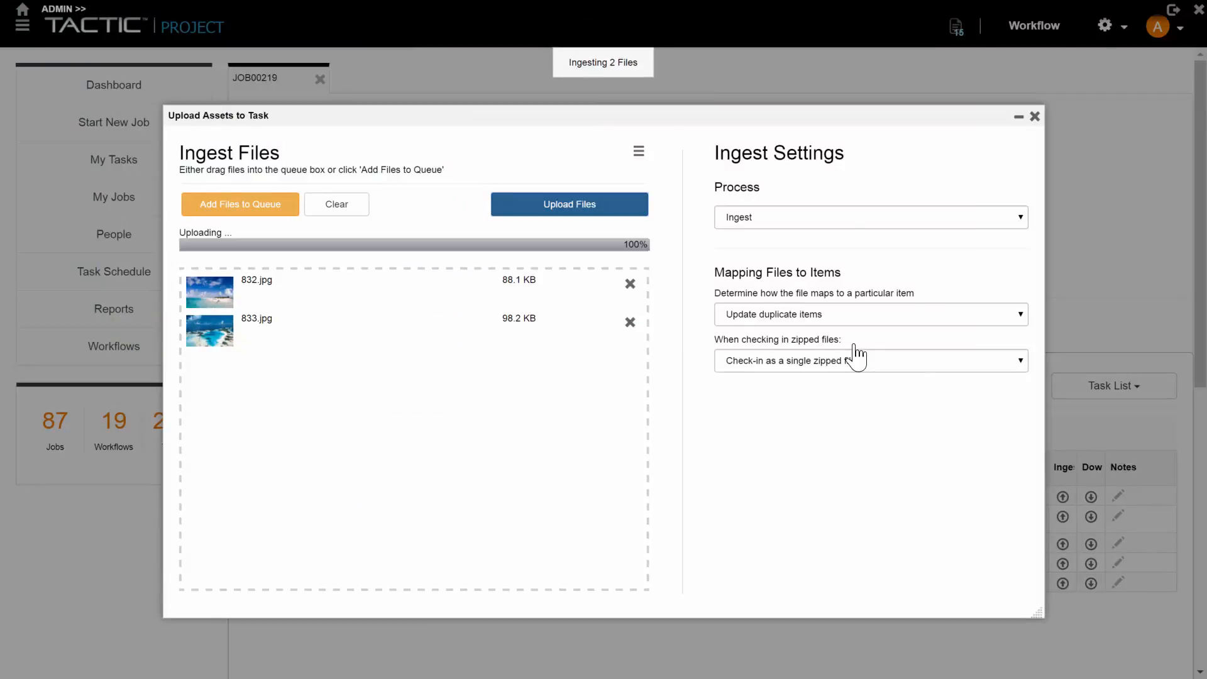
pyautogui.click(567, 212)
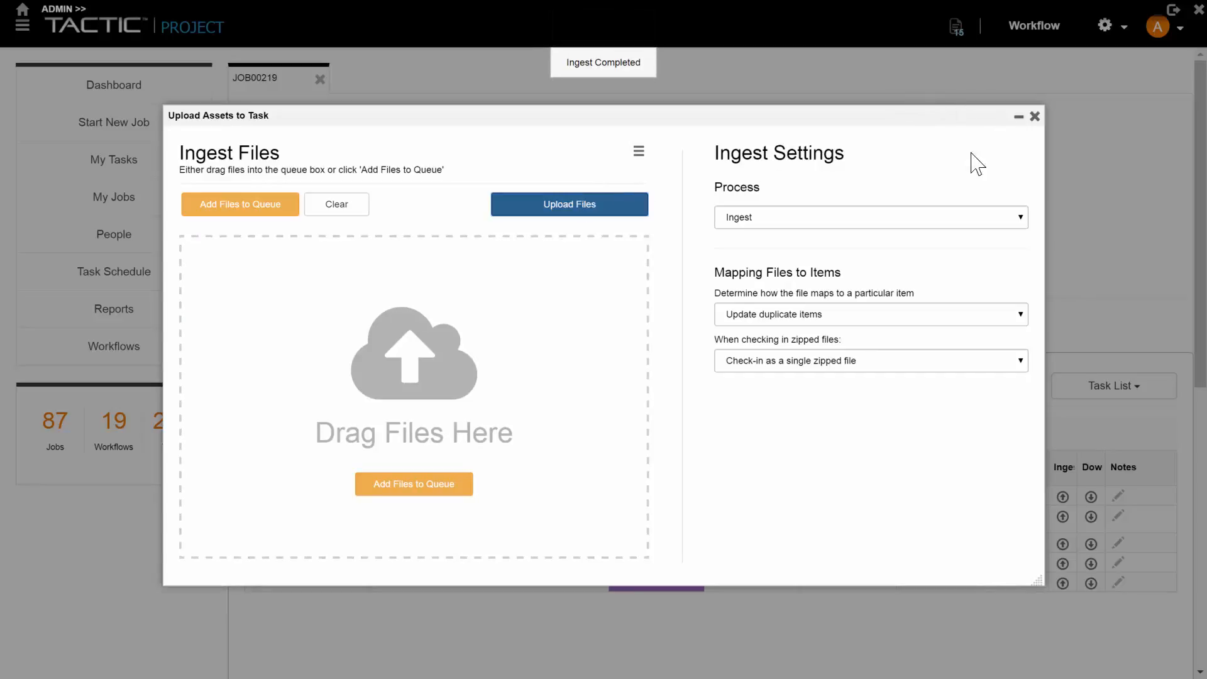
pyautogui.click(1034, 116)
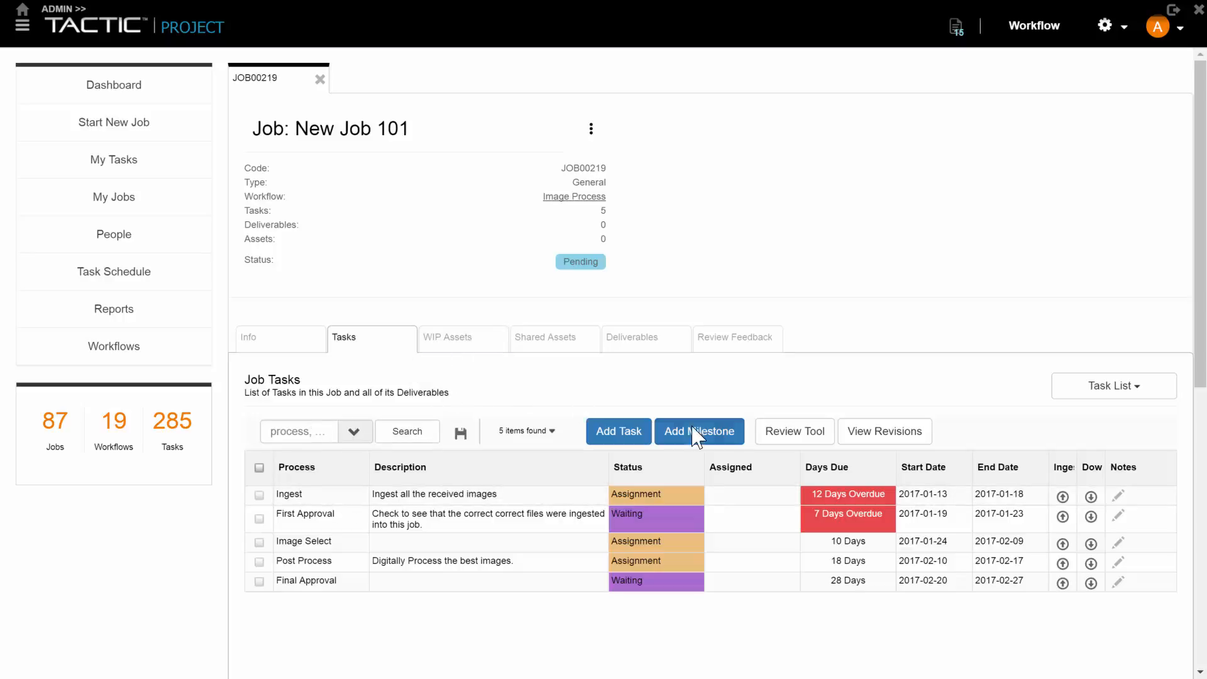
# Step: Review the files available for download from the Ingest task and the job's WIP assets
pyautogui.click(1083, 496)
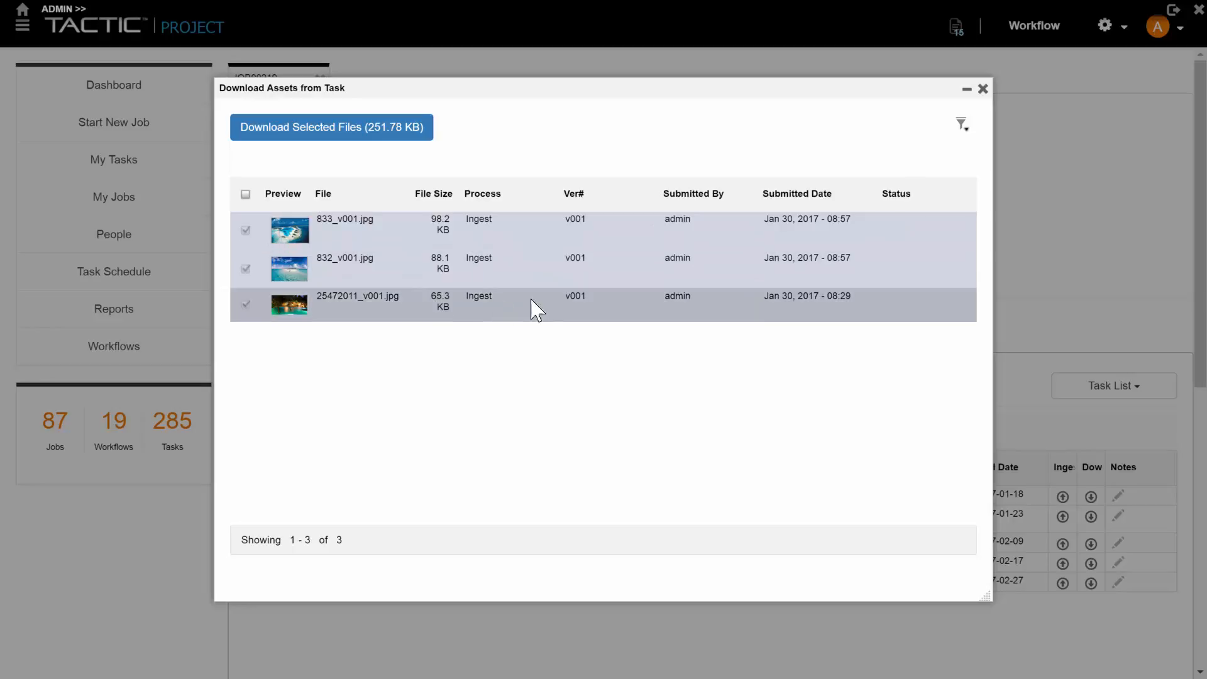
pyautogui.click(983, 88)
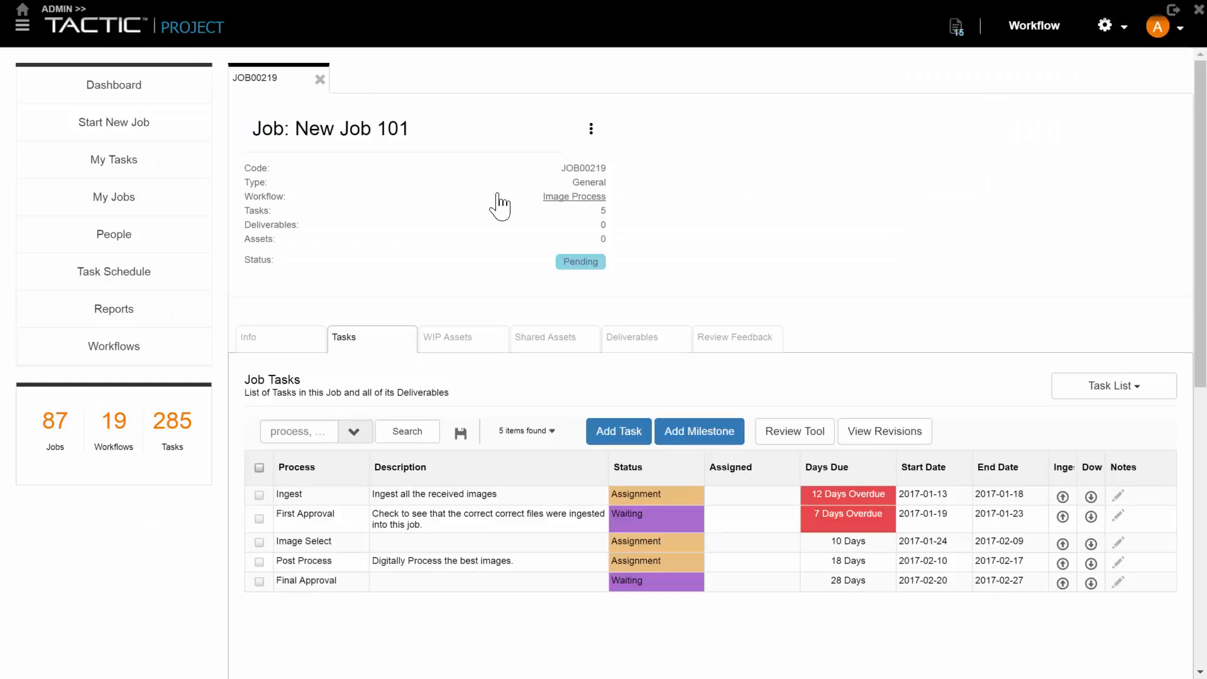
pyautogui.click(456, 337)
pyautogui.scroll(-2, 497, 308)
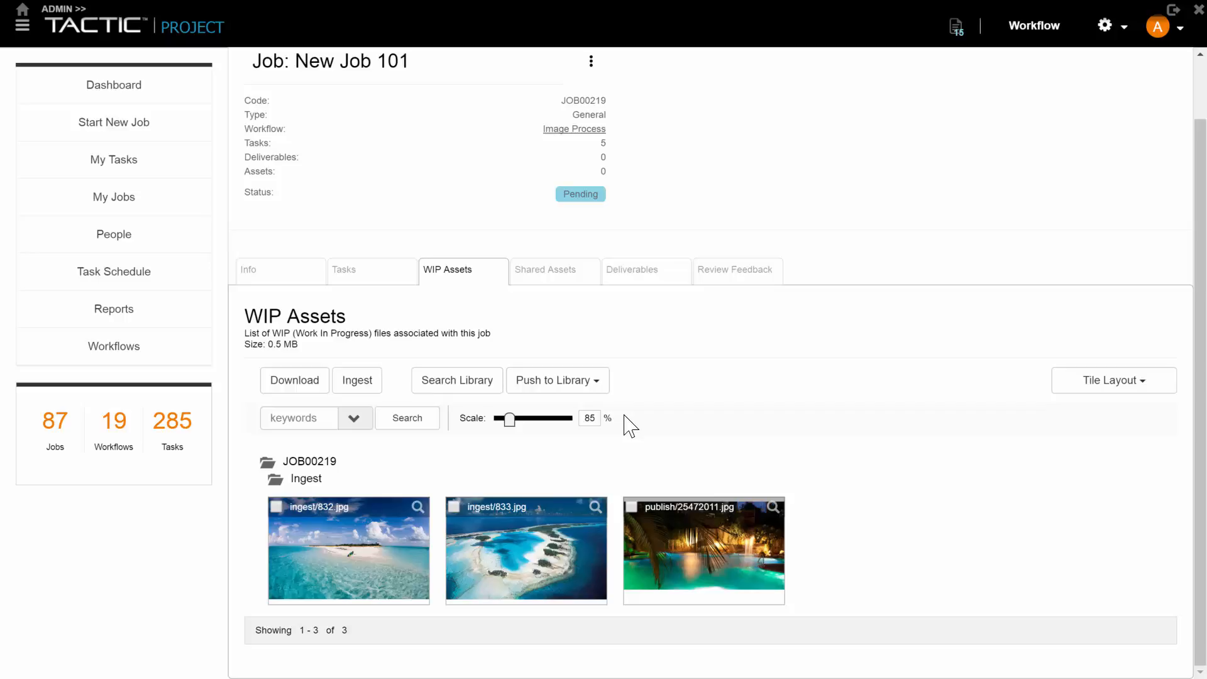
pyautogui.click(526, 276)
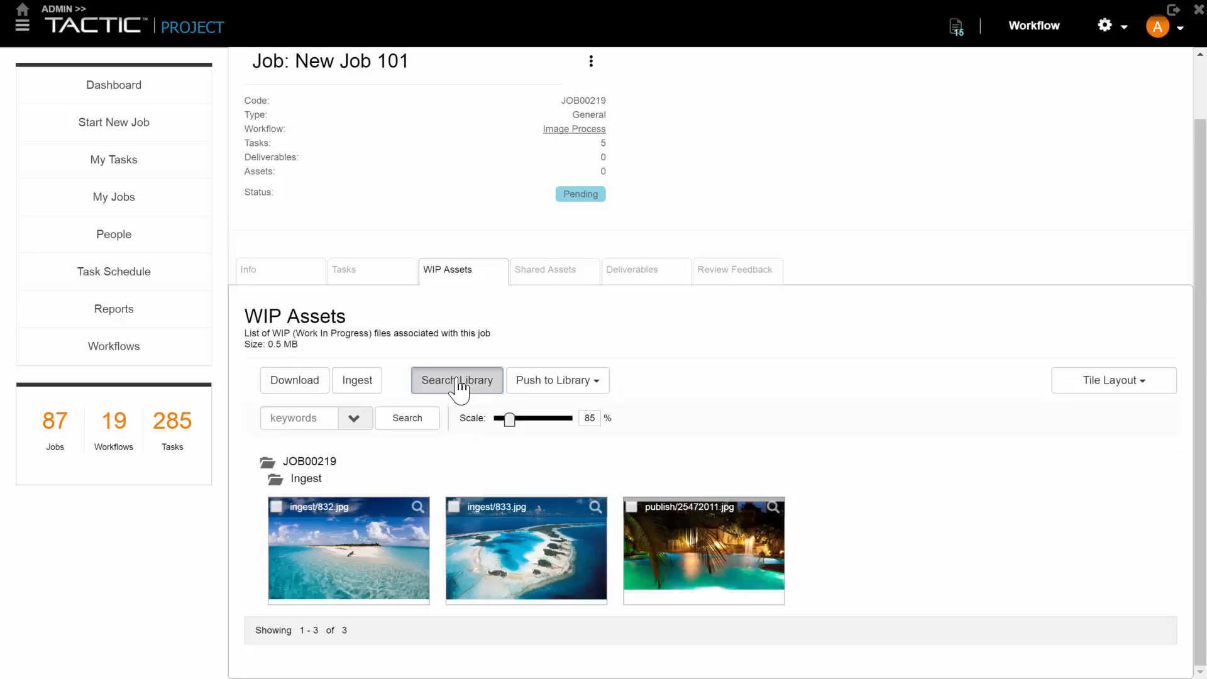
# Step: Search the asset library for "beach" and copy pool-area-skyview.jpg and the Tropical_Island_Paradise image into the job
pyautogui.click(458, 385)
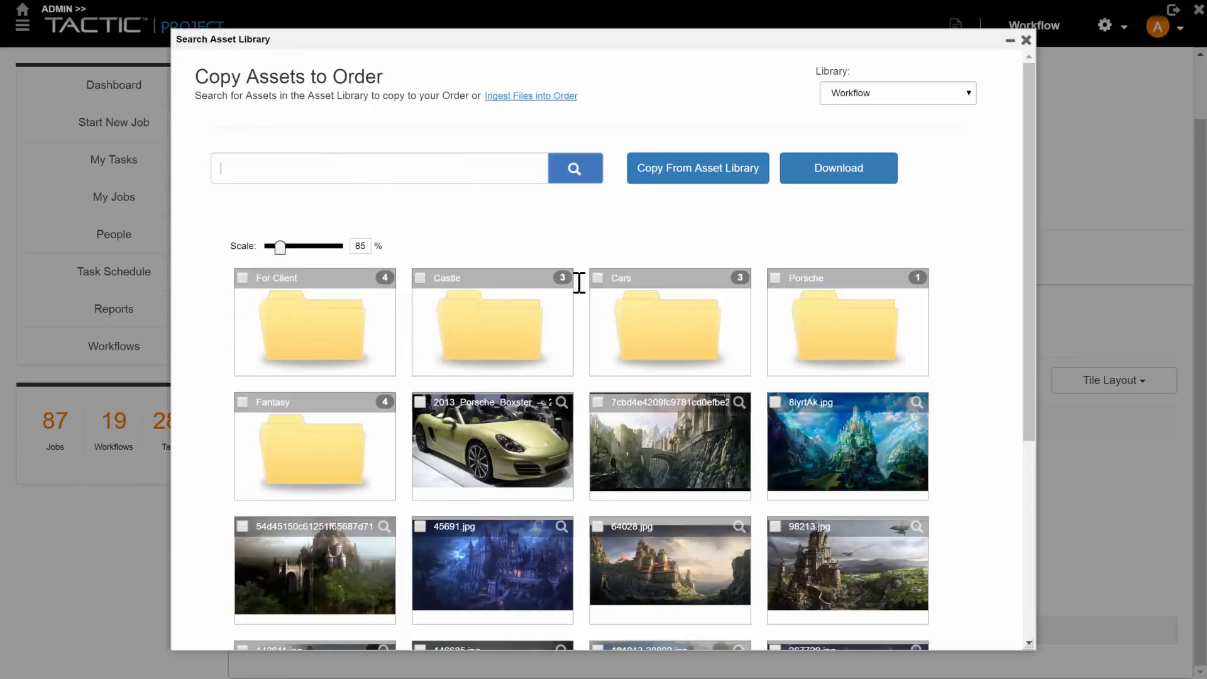
pyautogui.write('beach')
pyautogui.press('Return')
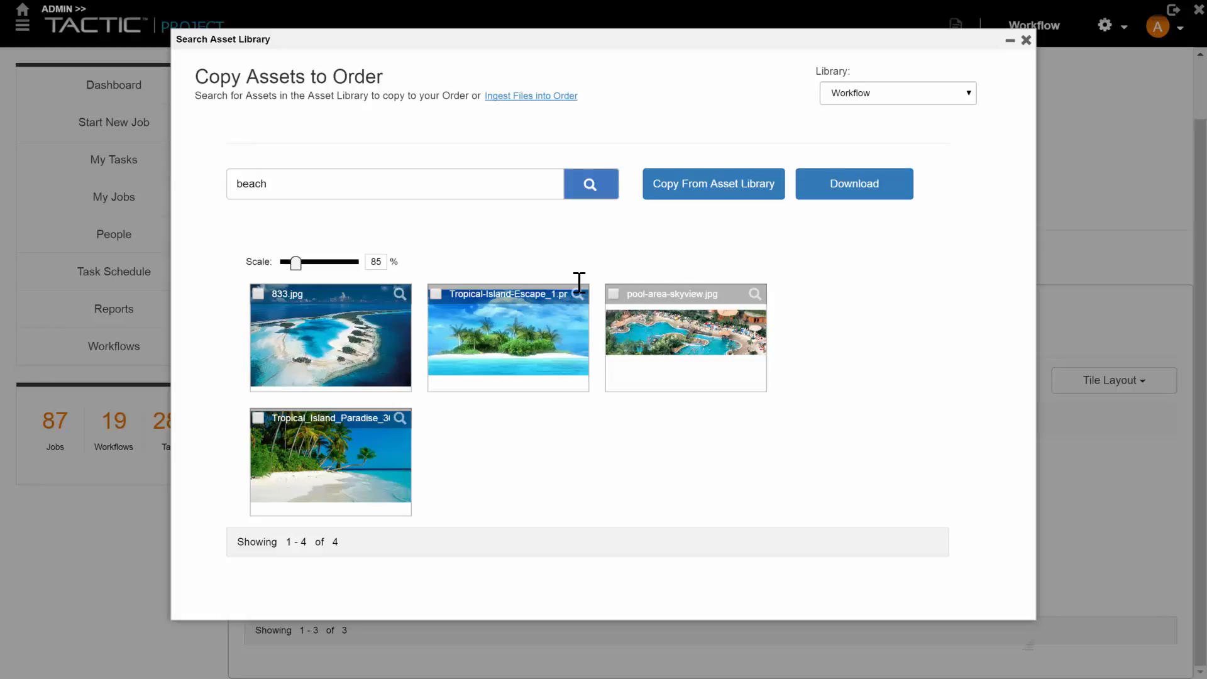
pyautogui.click(317, 432)
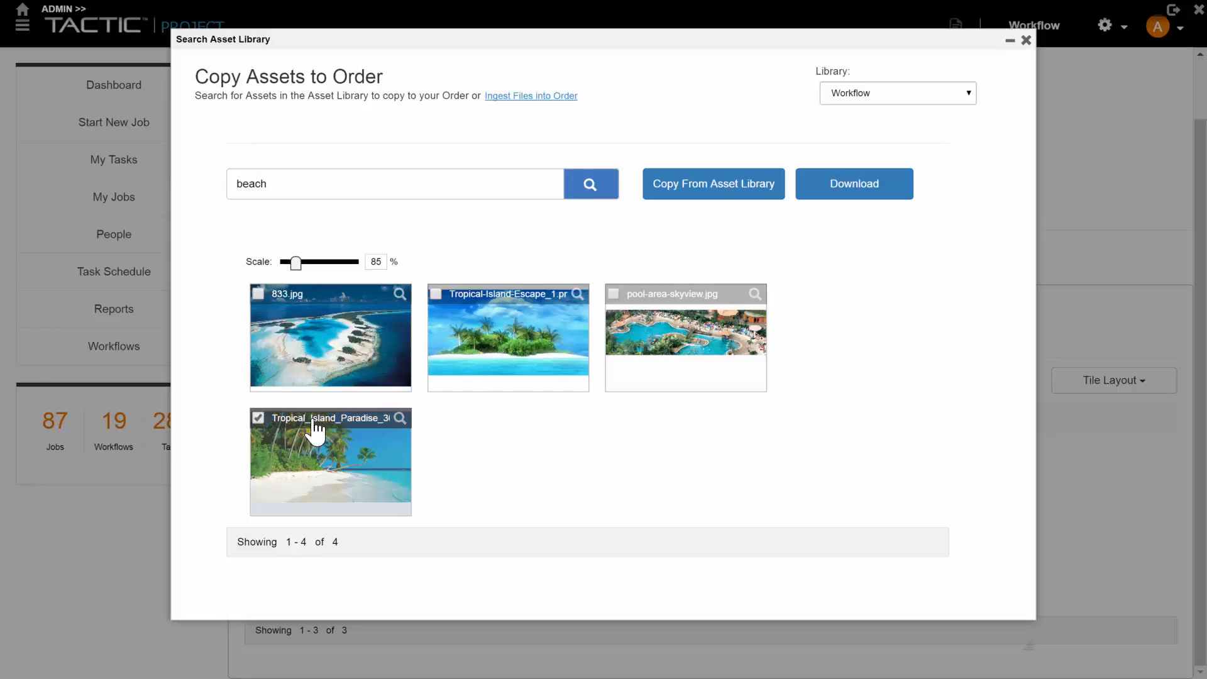
pyautogui.click(676, 308)
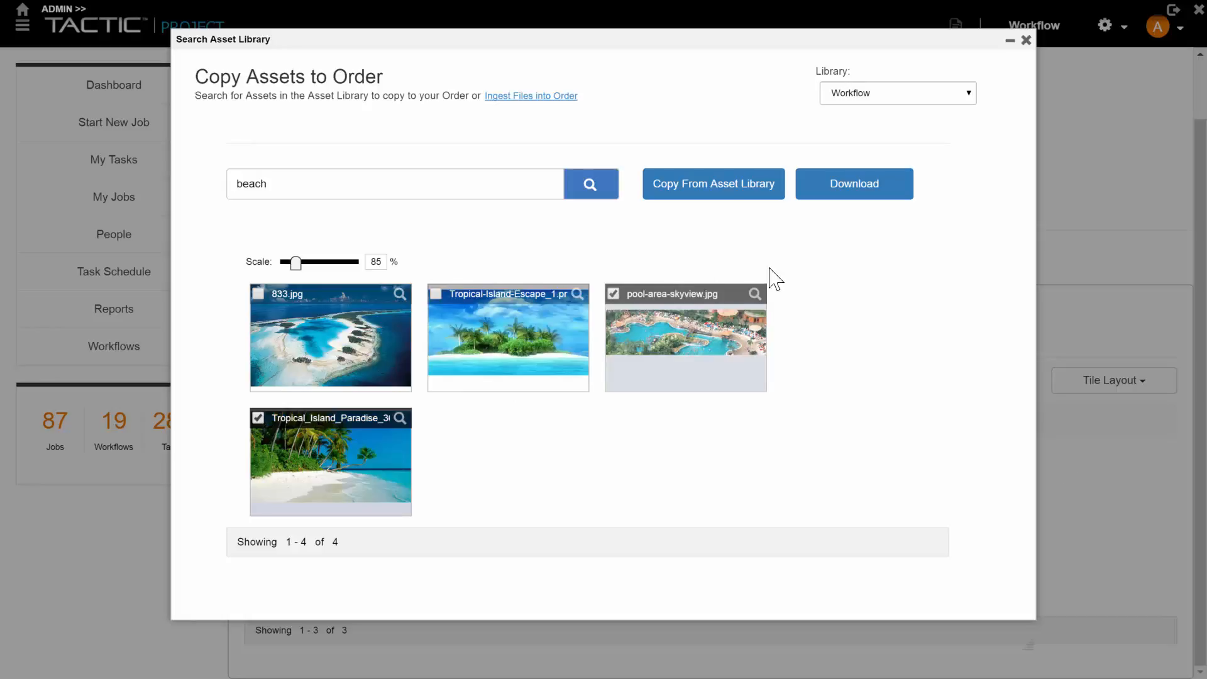
pyautogui.click(717, 188)
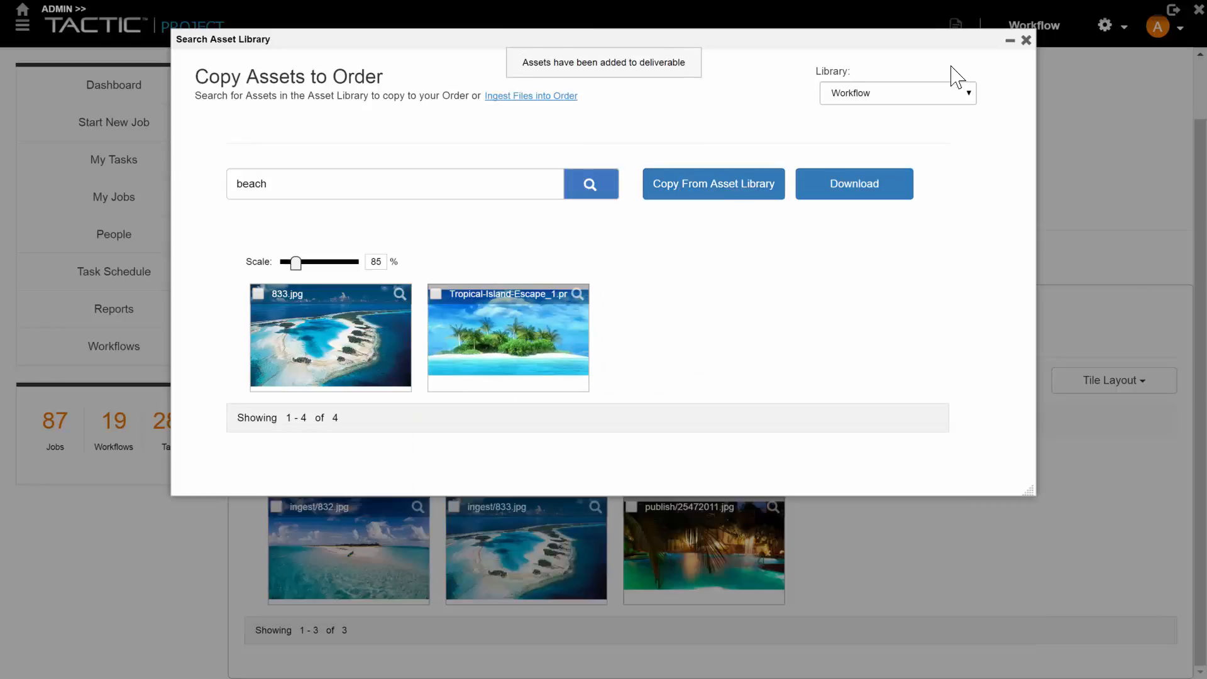
pyautogui.scroll(-2, 783, 333)
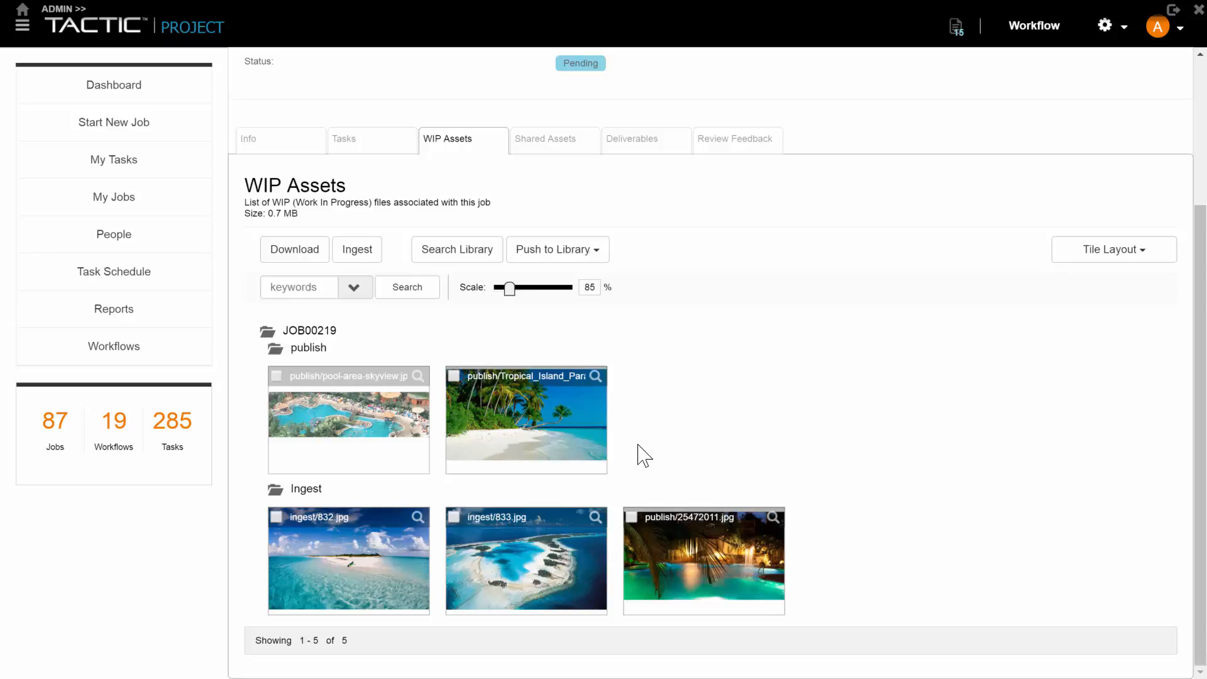
# Step: Push publish/25472011.jpg to the Workflow library as an Image asset, adding the keywords "pool beach tropical"
pyautogui.click(656, 518)
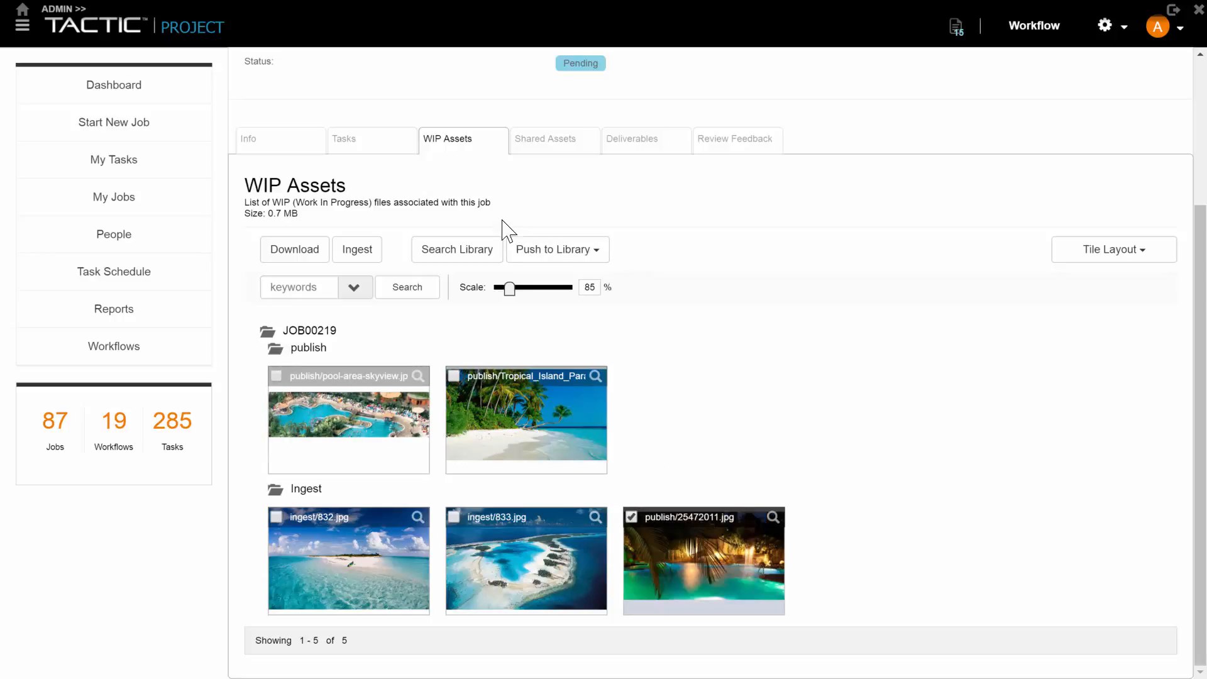
pyautogui.click(548, 251)
pyautogui.click(545, 293)
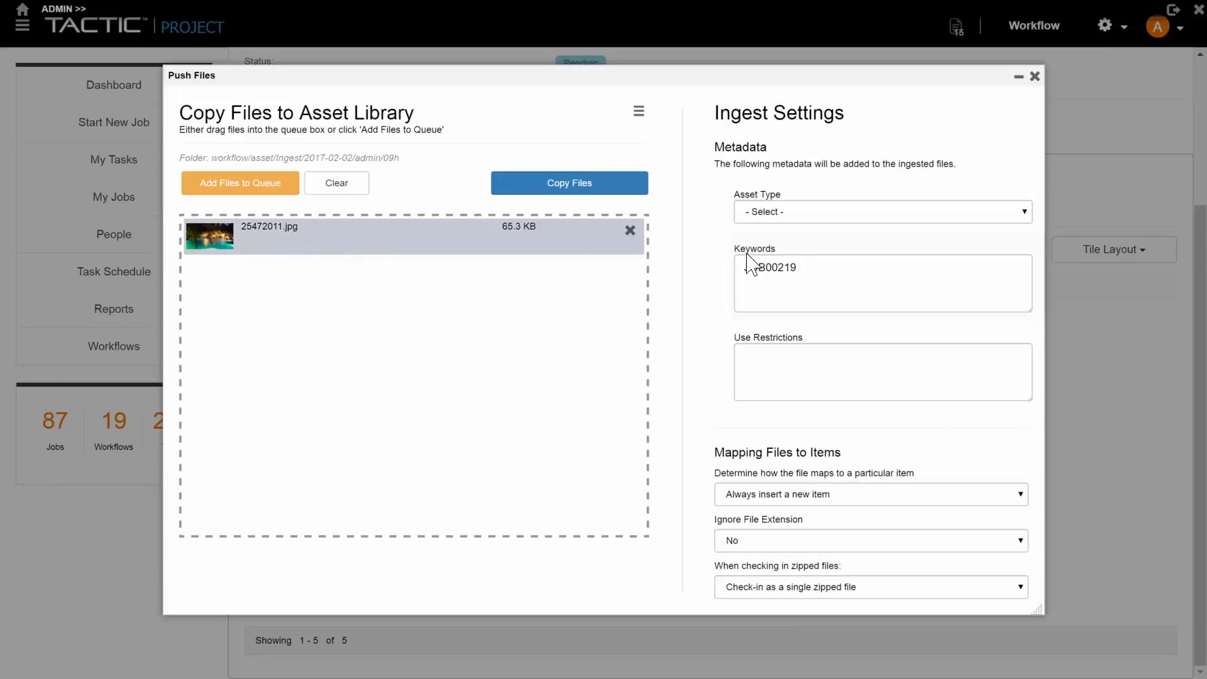
pyautogui.click(804, 270)
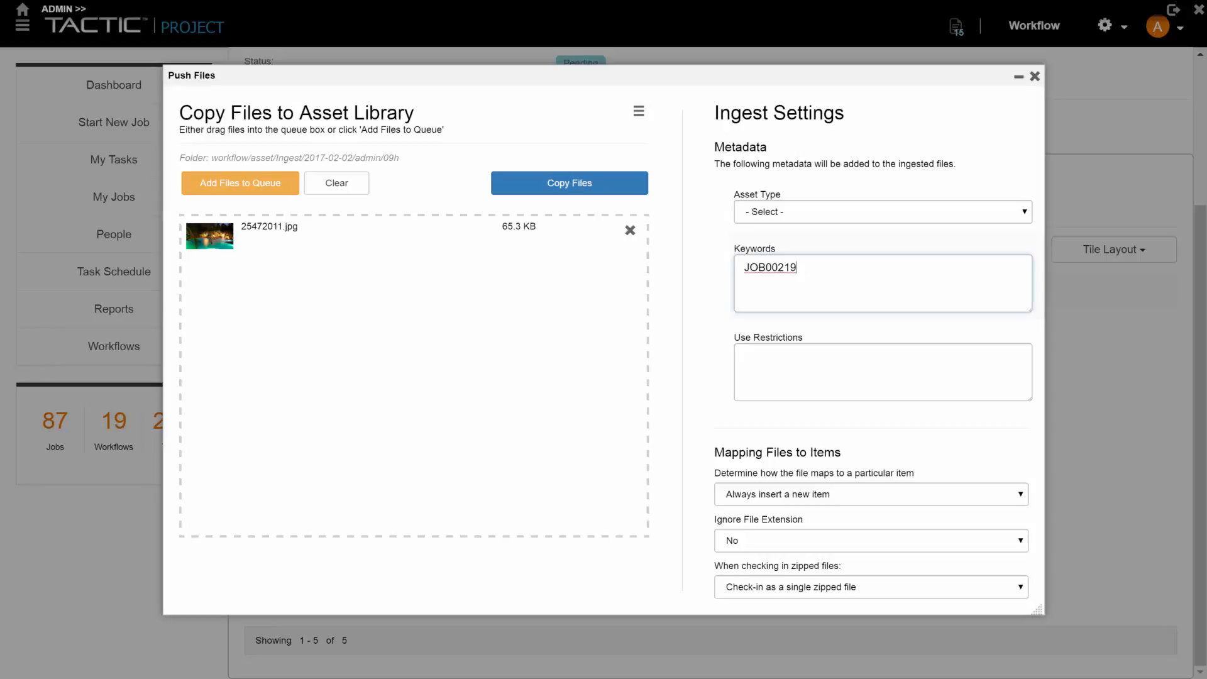
pyautogui.write('pool beach tropical')
pyautogui.click(787, 213)
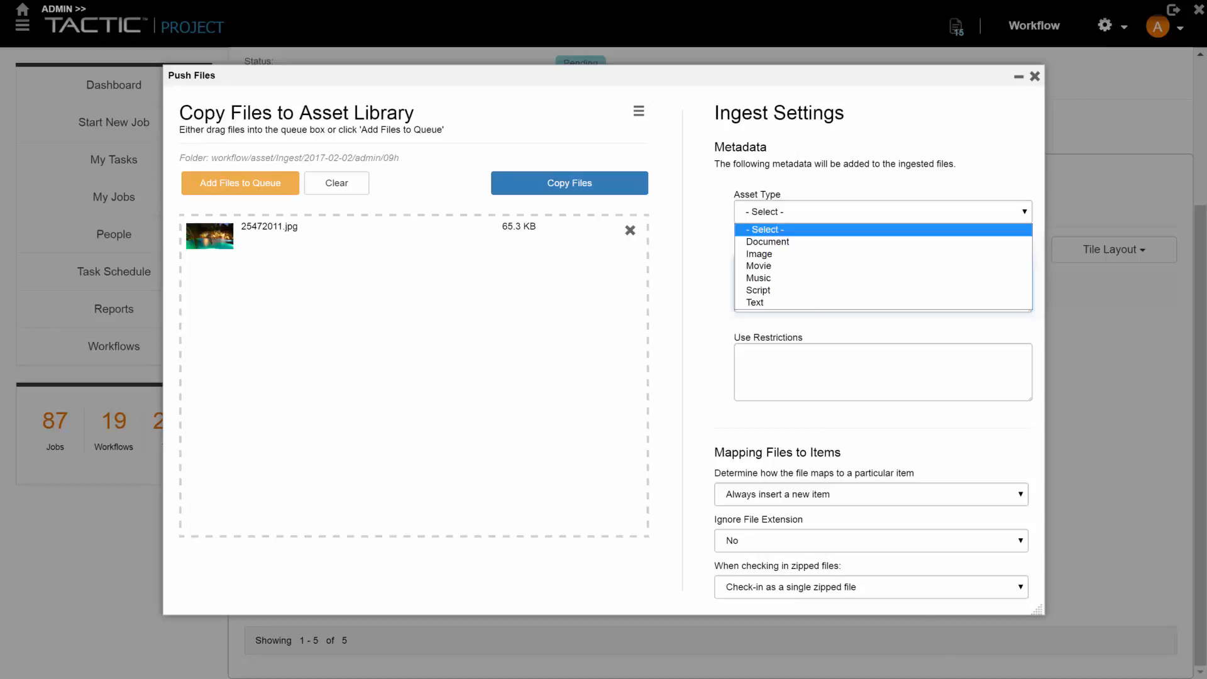
pyautogui.click(760, 253)
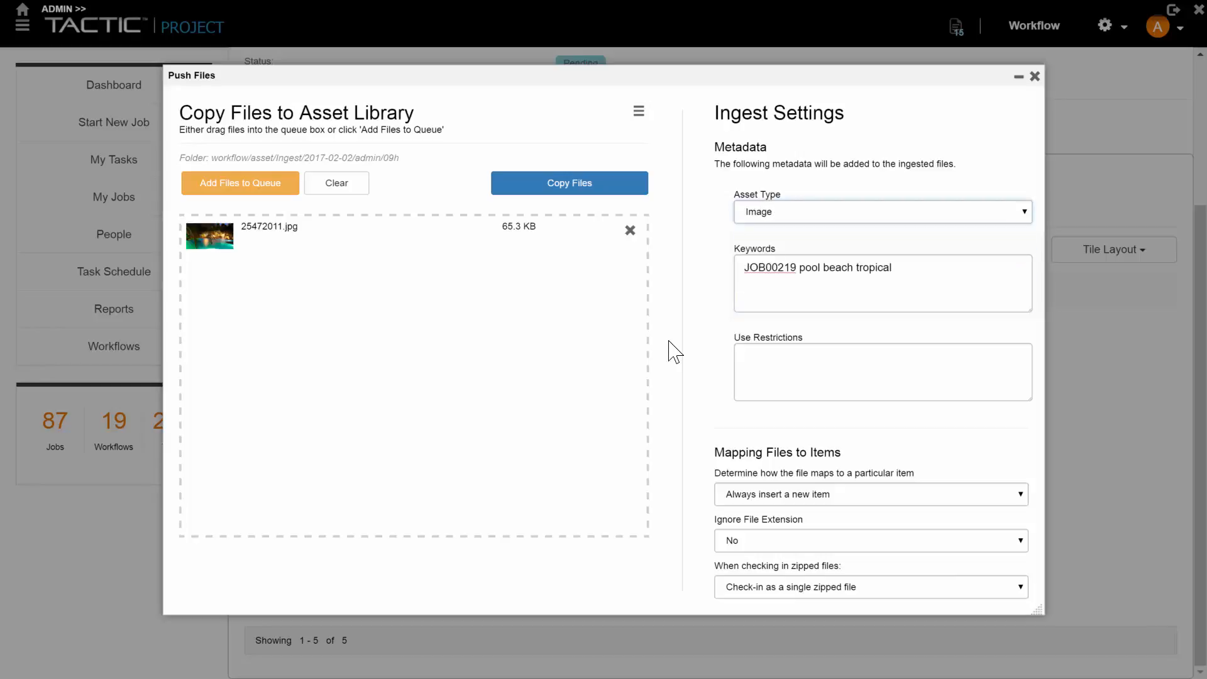
pyautogui.click(560, 194)
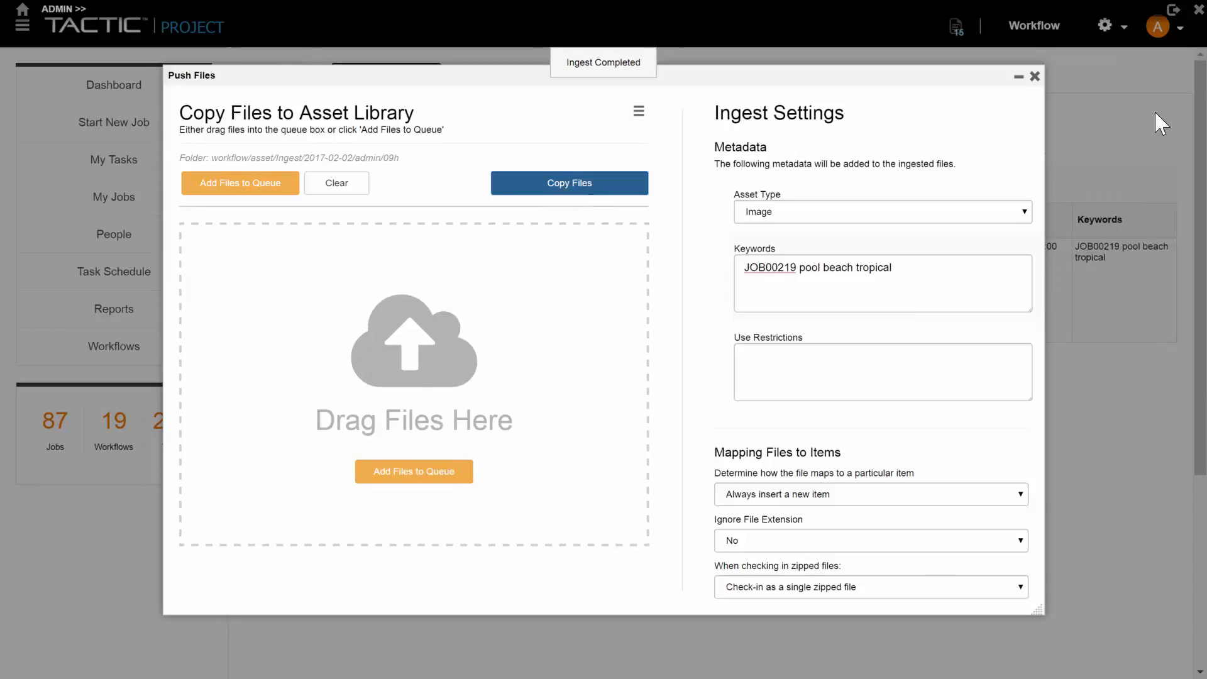
pyautogui.click(1035, 76)
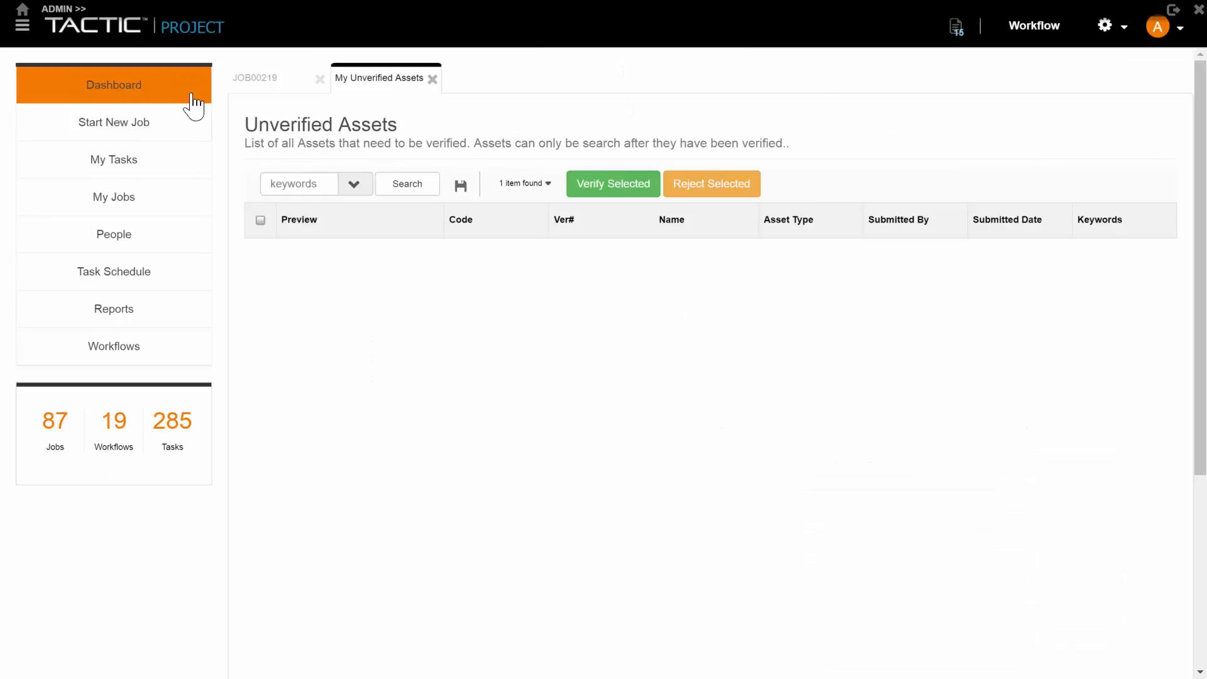
# Step: Return to the job's WIP assets and search the asset library for "beach"
pyautogui.click(248, 85)
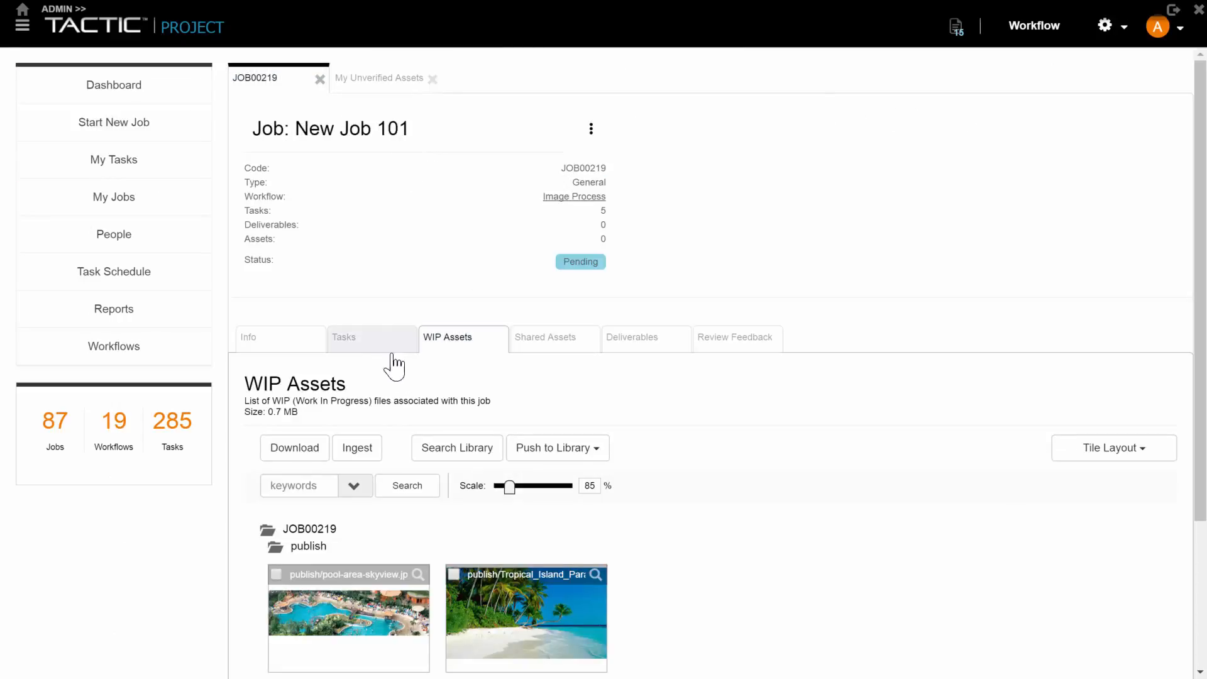
pyautogui.click(455, 448)
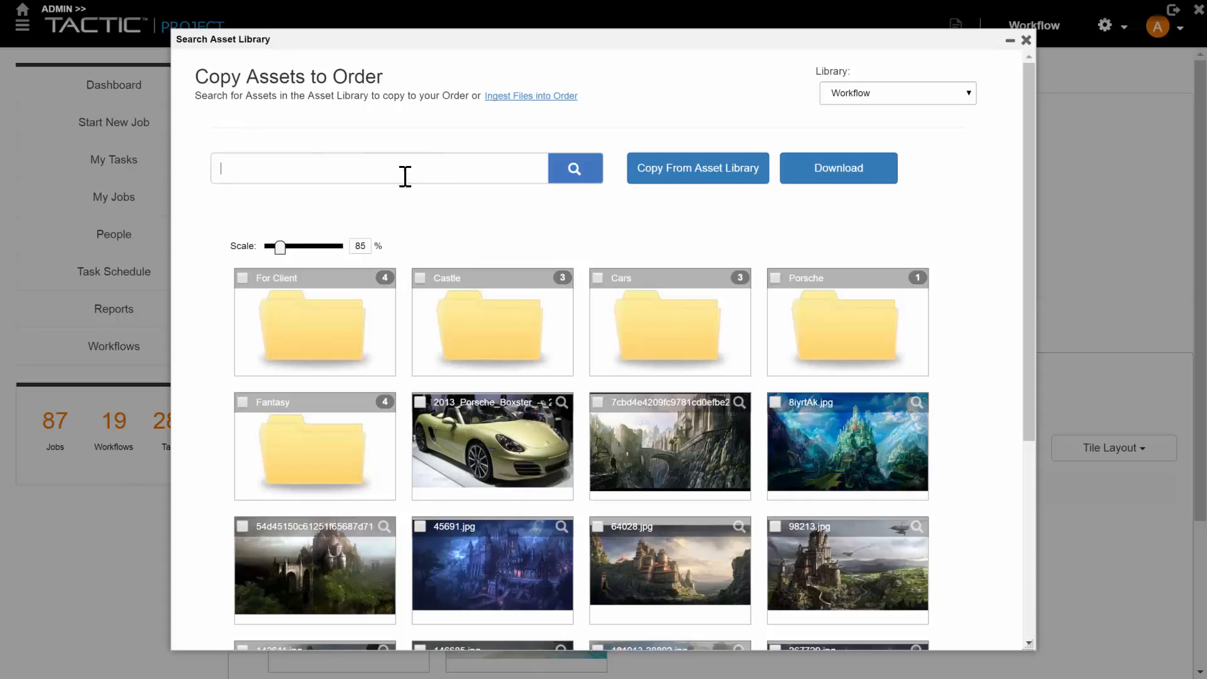
pyautogui.click(406, 174)
pyautogui.write('beach')
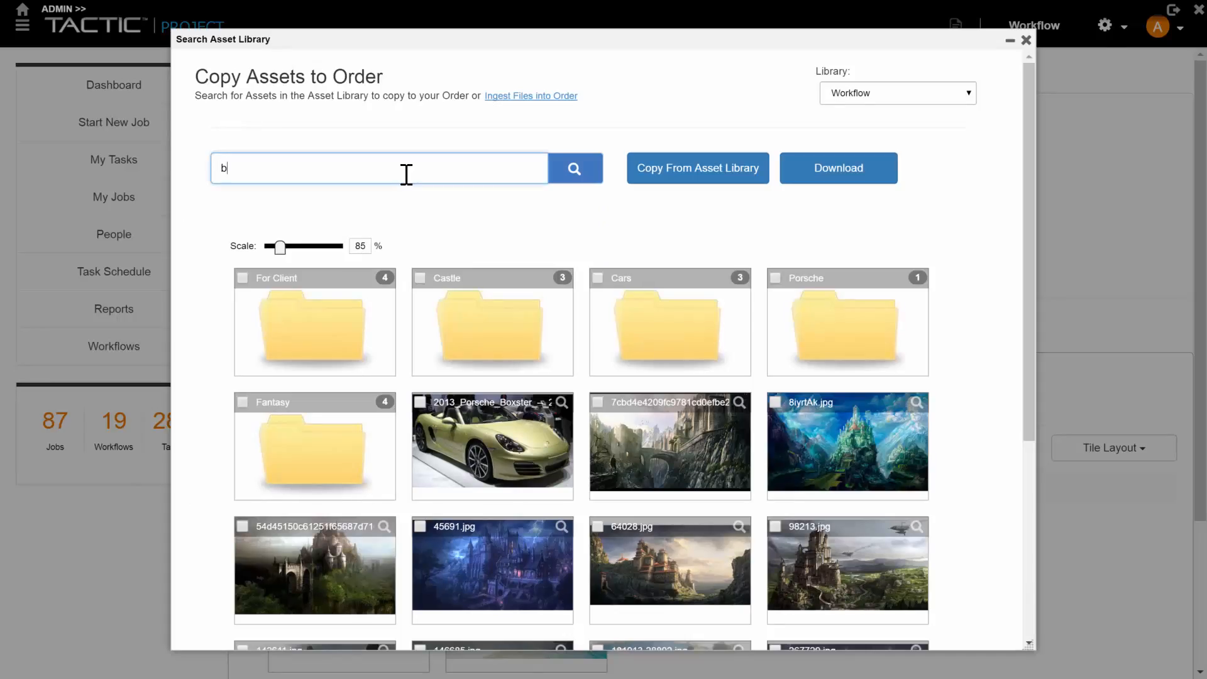
pyautogui.press('Return')
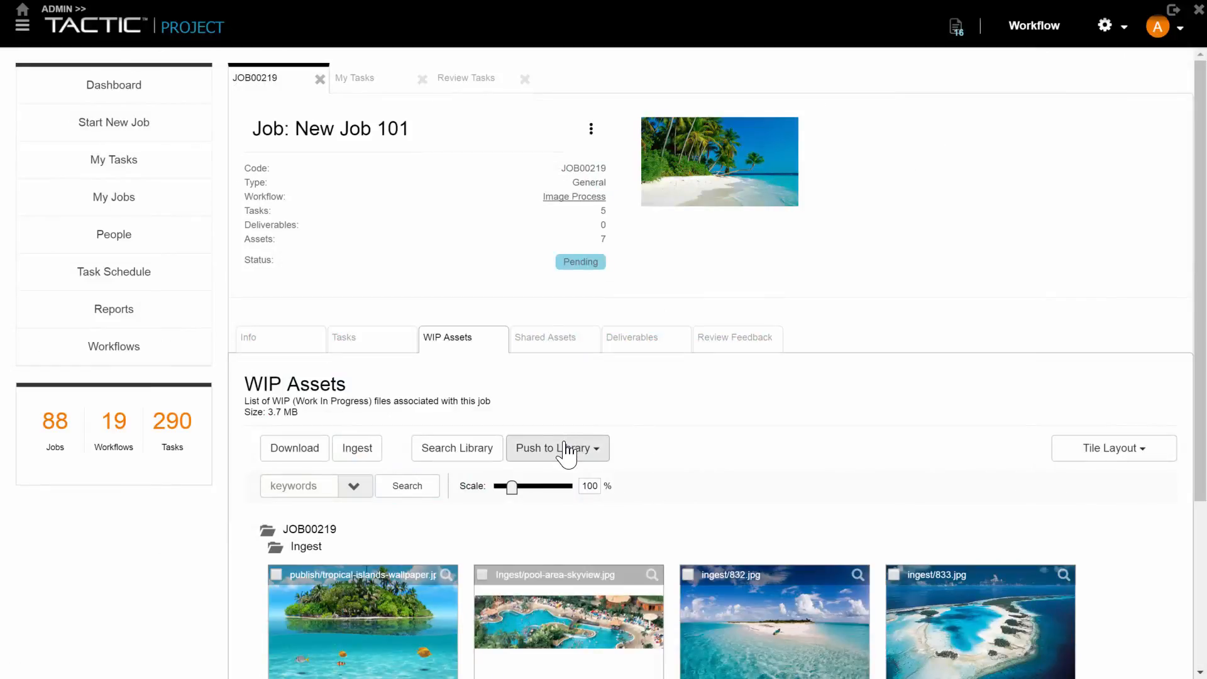
# Step: Queue tropical-islands-wallpaper.jpg and ingest/832.jpg from the WIP assets for pushing to the Client Portal library
pyautogui.click(564, 444)
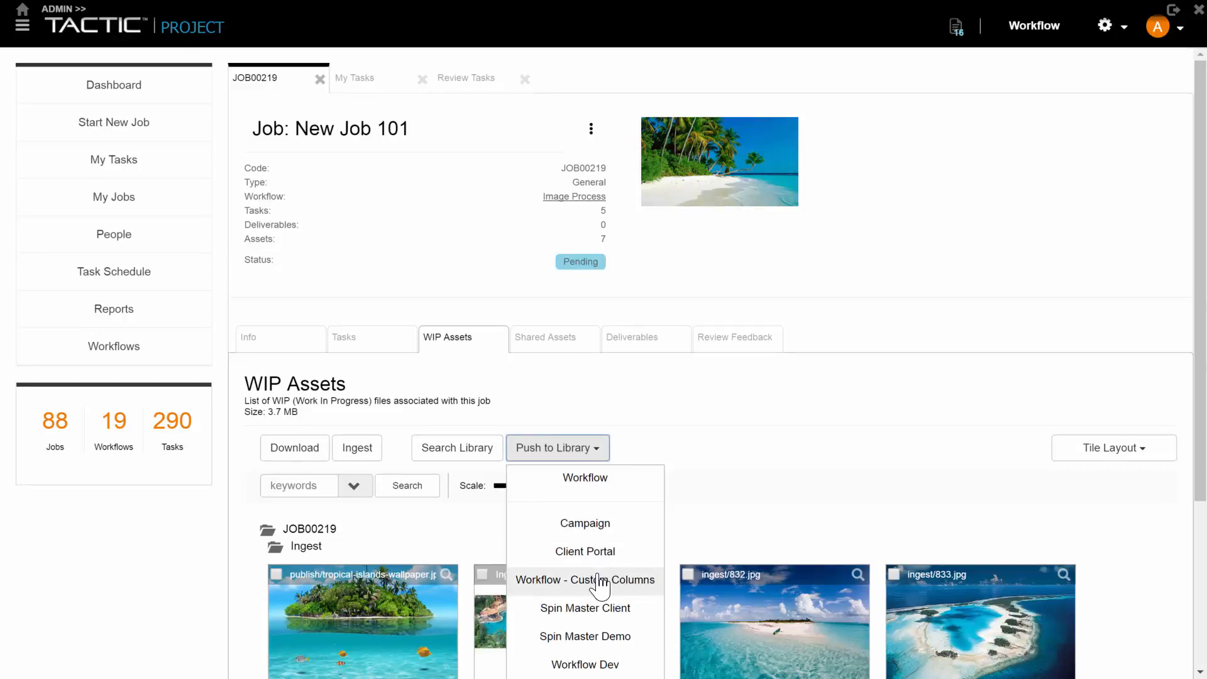
pyautogui.scroll(-1, 638, 580)
pyautogui.scroll(-2, 638, 580)
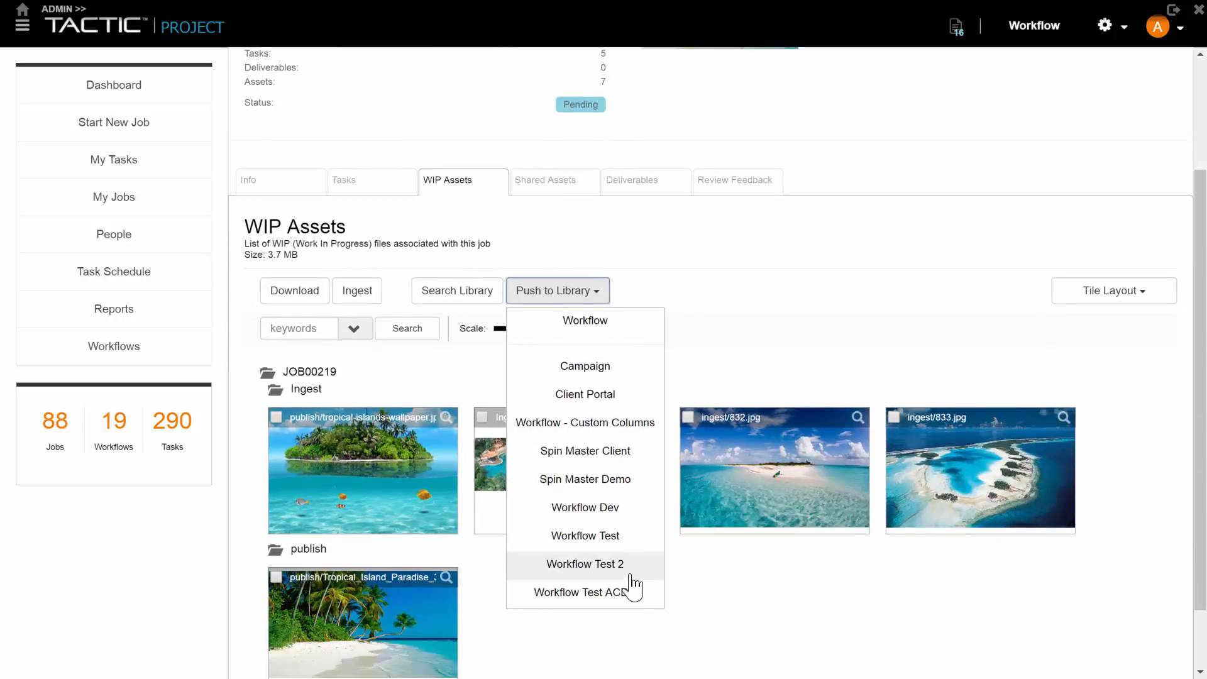
pyautogui.click(598, 391)
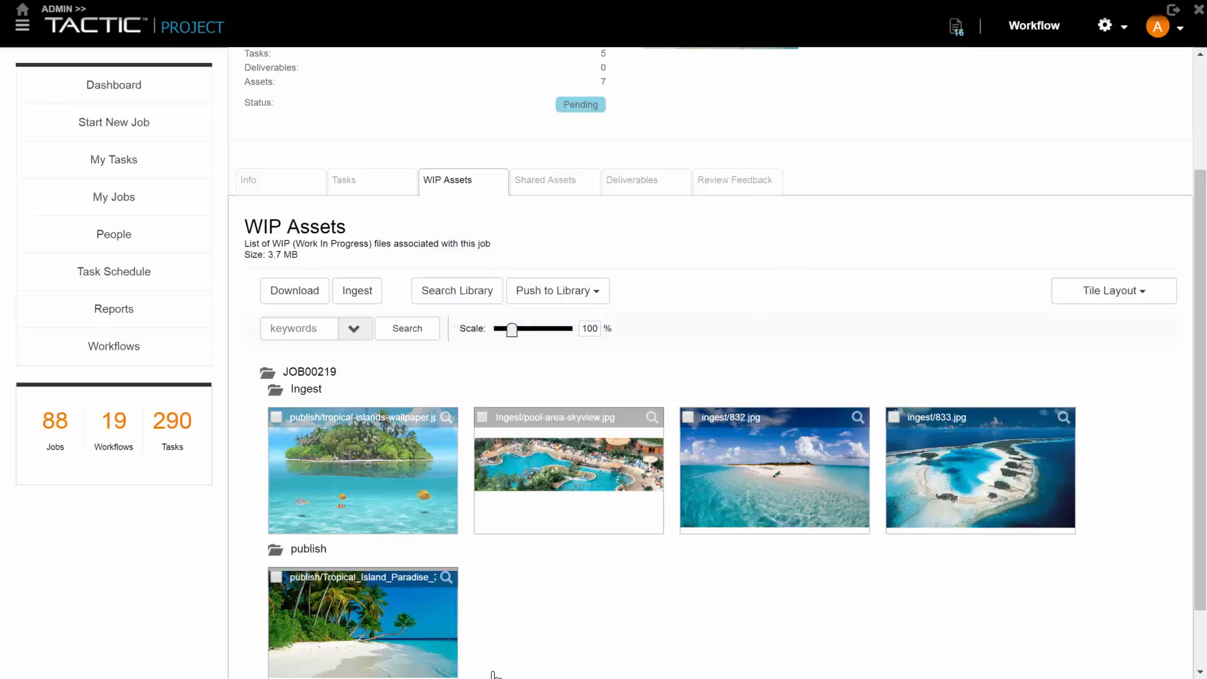
pyautogui.click(276, 417)
pyautogui.click(687, 417)
pyautogui.click(553, 299)
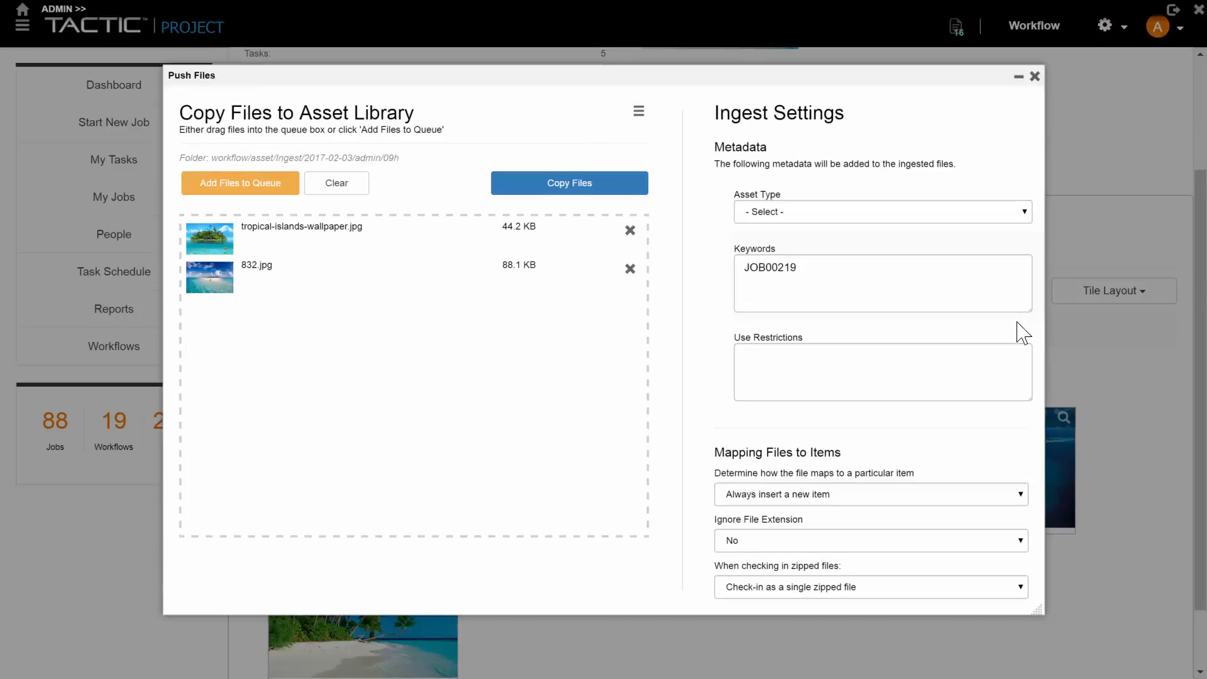
# Step: Add the keywords "blue lagoon beach", set the asset type to Image, and copy the queued files to the library
pyautogui.click(810, 267)
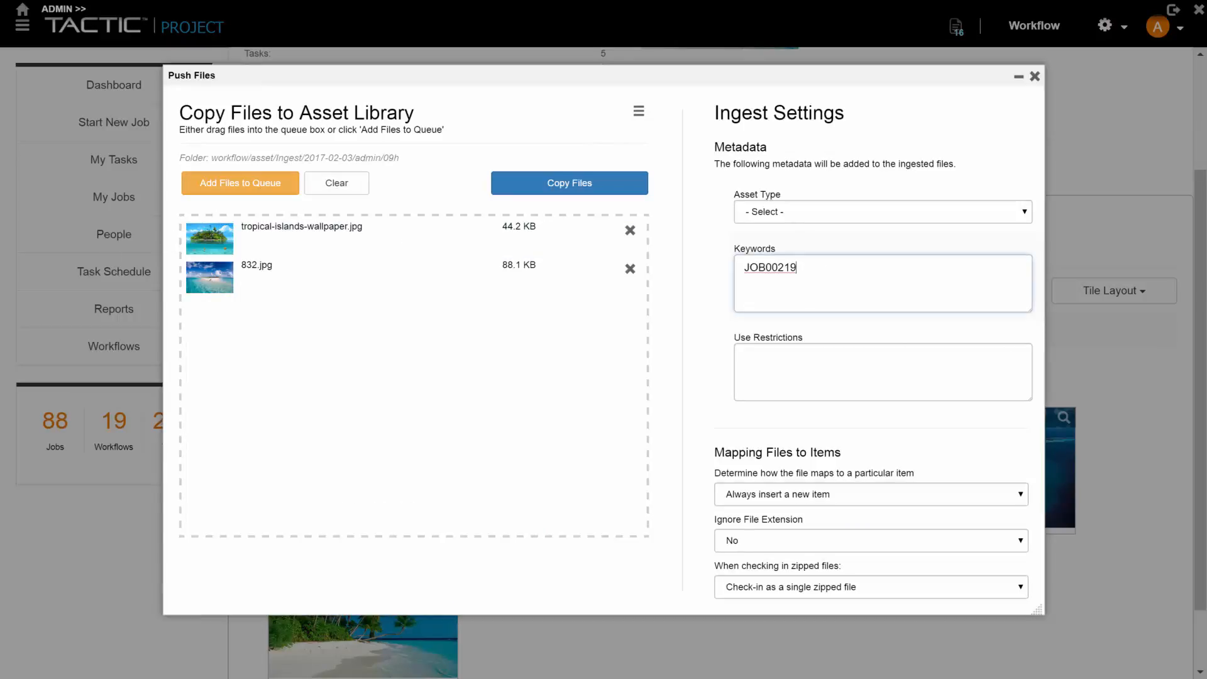
pyautogui.write('blue lagoon beach')
pyautogui.click(843, 212)
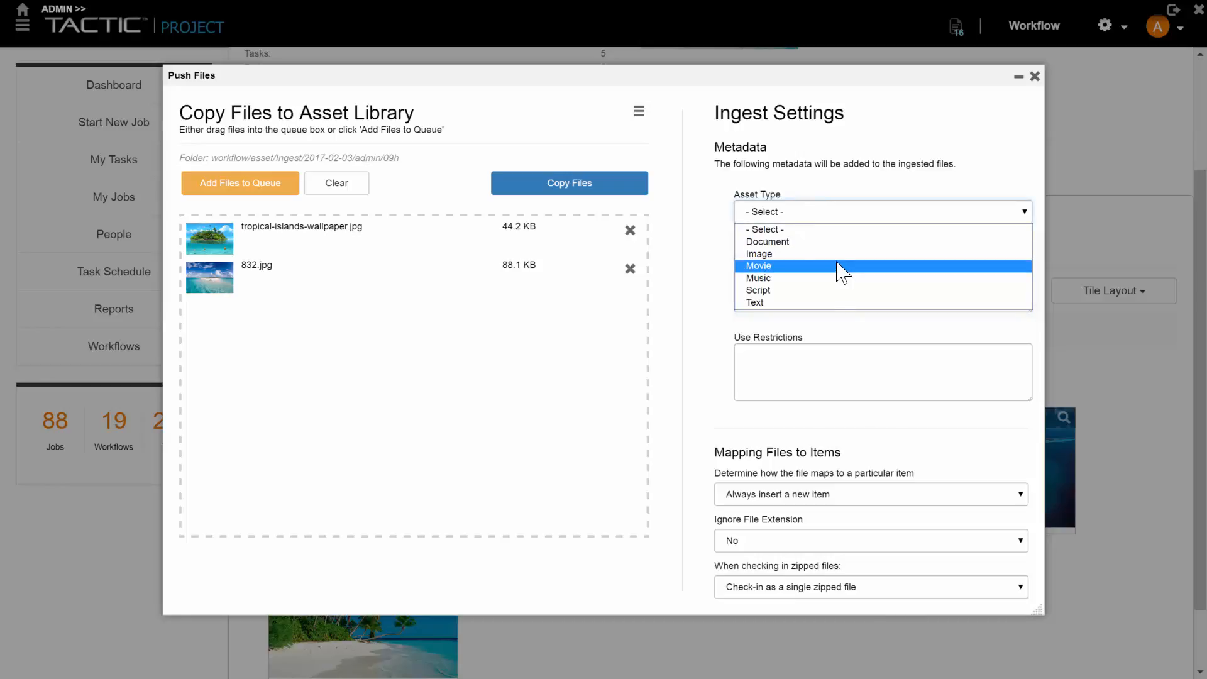
pyautogui.click(840, 251)
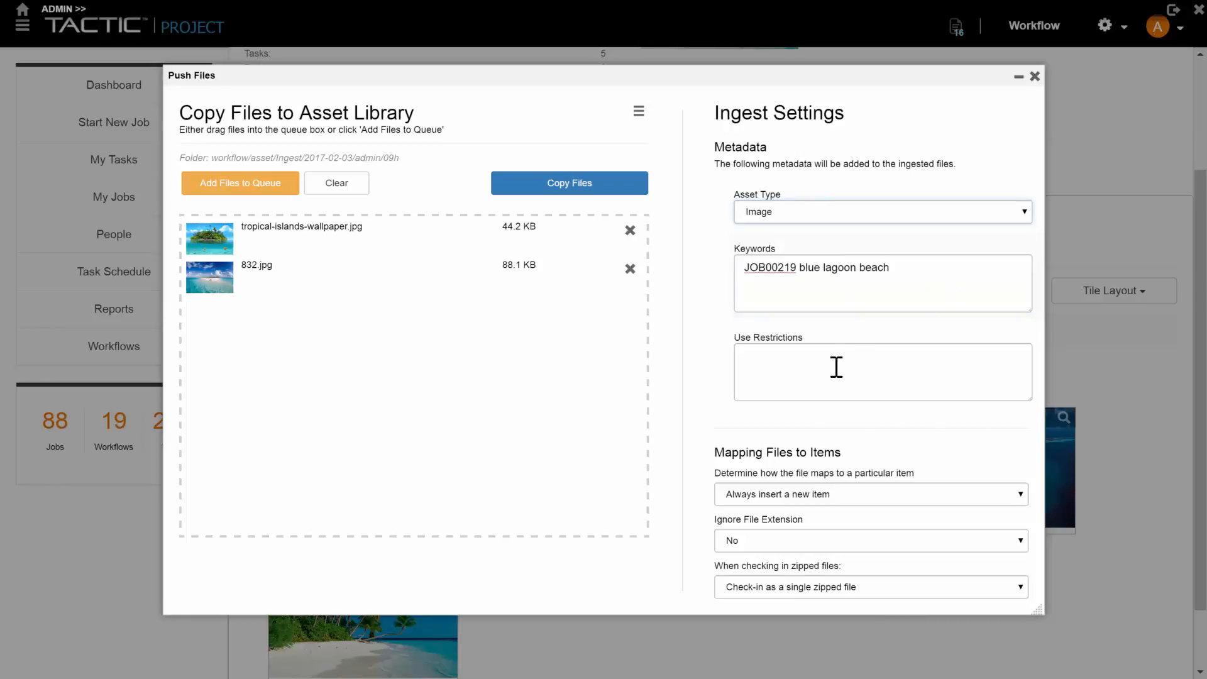
pyautogui.click(558, 200)
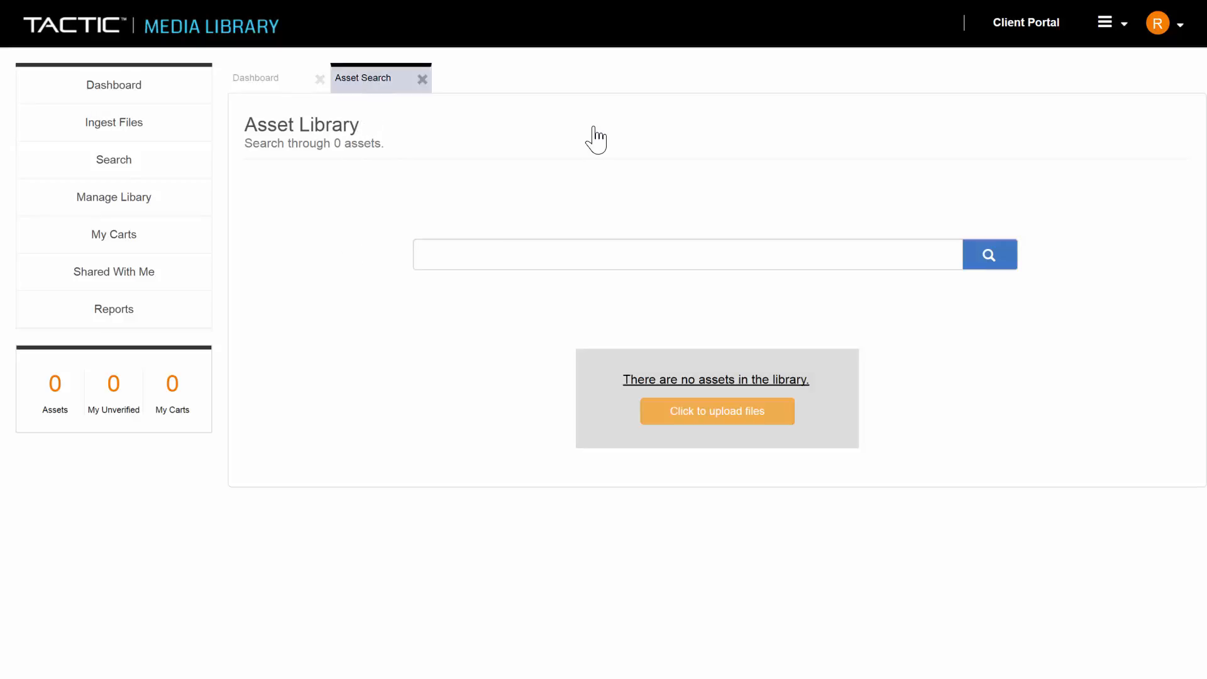
# Step: Refresh the Client Portal's asset search, search the library for "blue", and view the matching images in full-size preview
pyautogui.rightClick(377, 79)
pyautogui.click(397, 107)
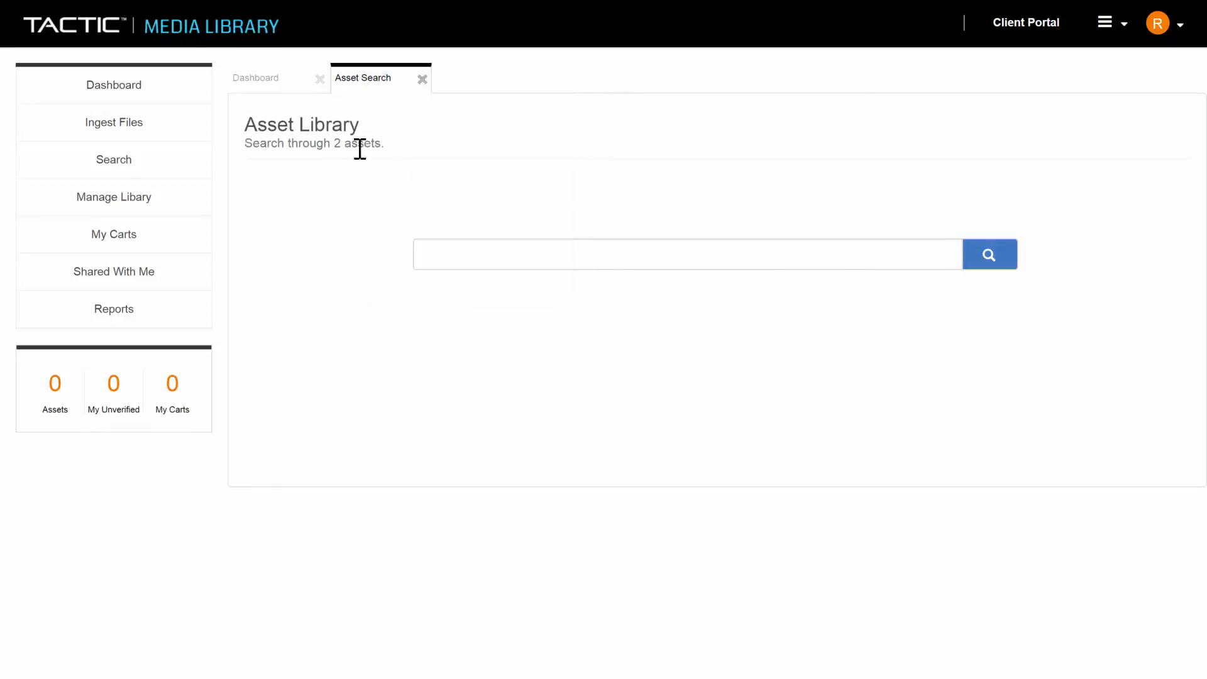
pyautogui.click(455, 257)
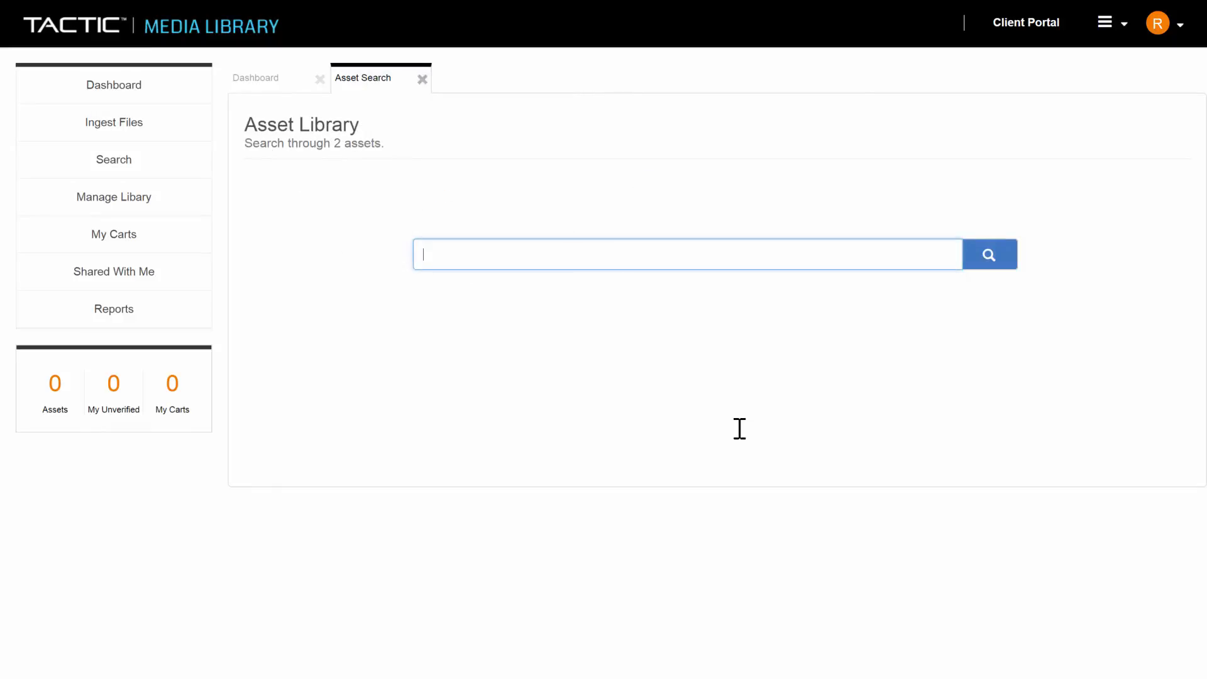
pyautogui.write('blue')
pyautogui.press('Return')
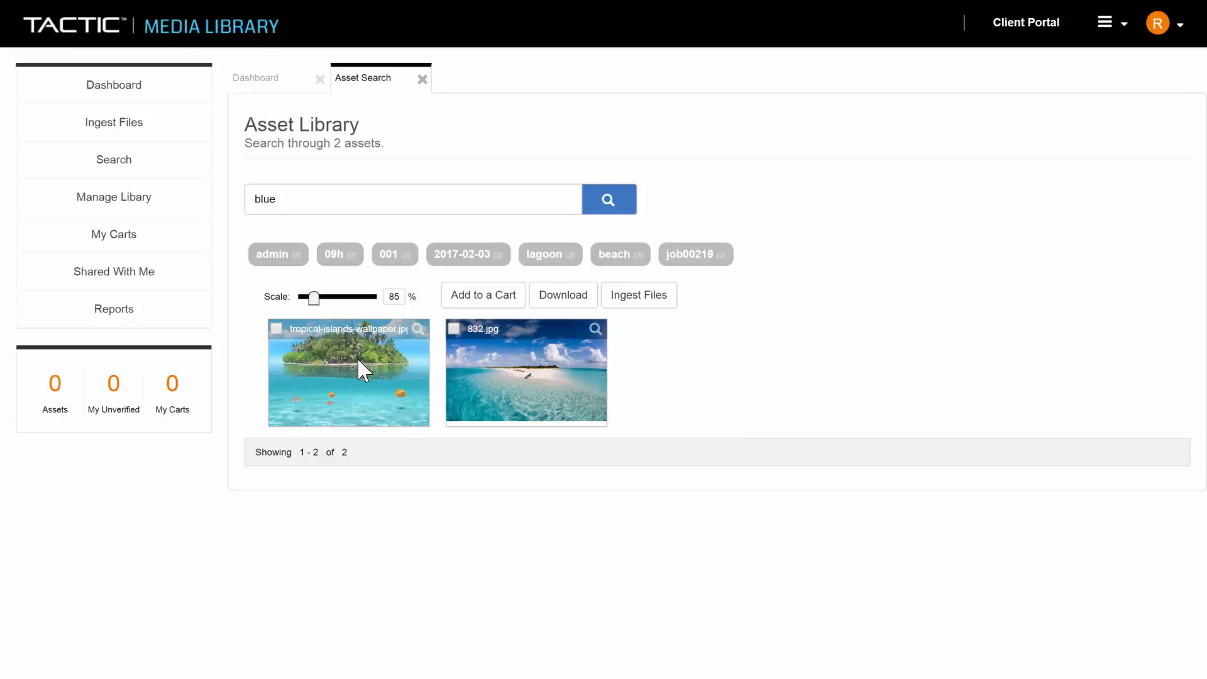
pyautogui.press('Right')
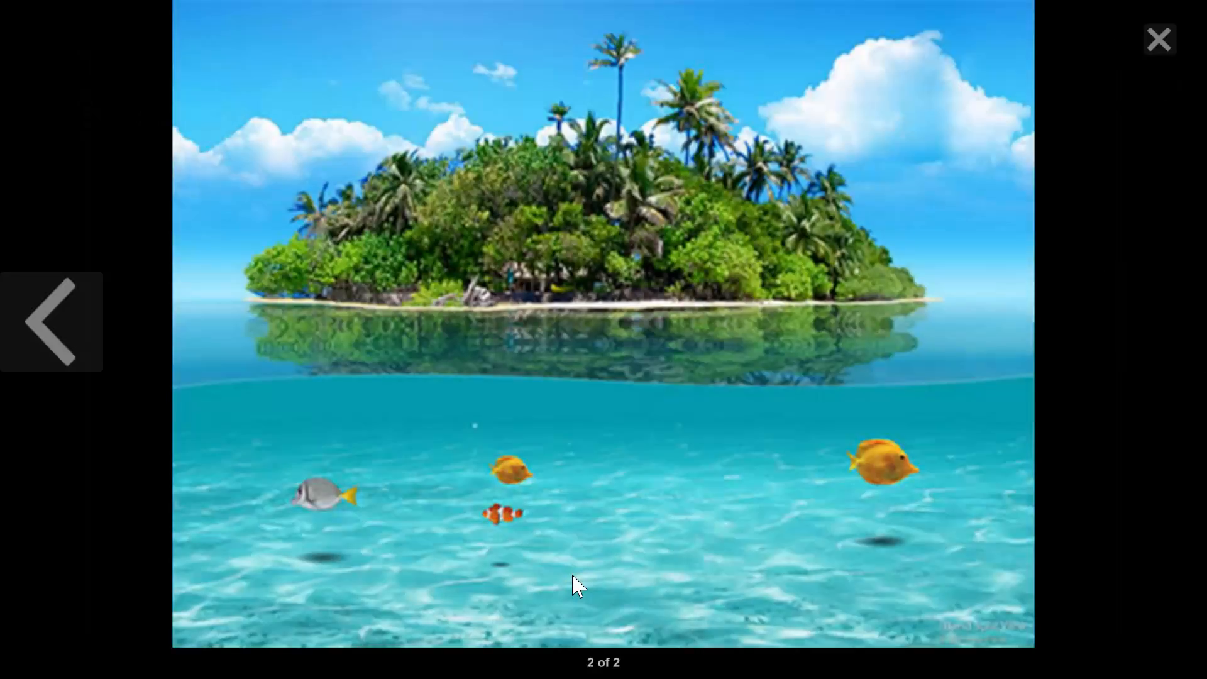
pyautogui.press('Escape')
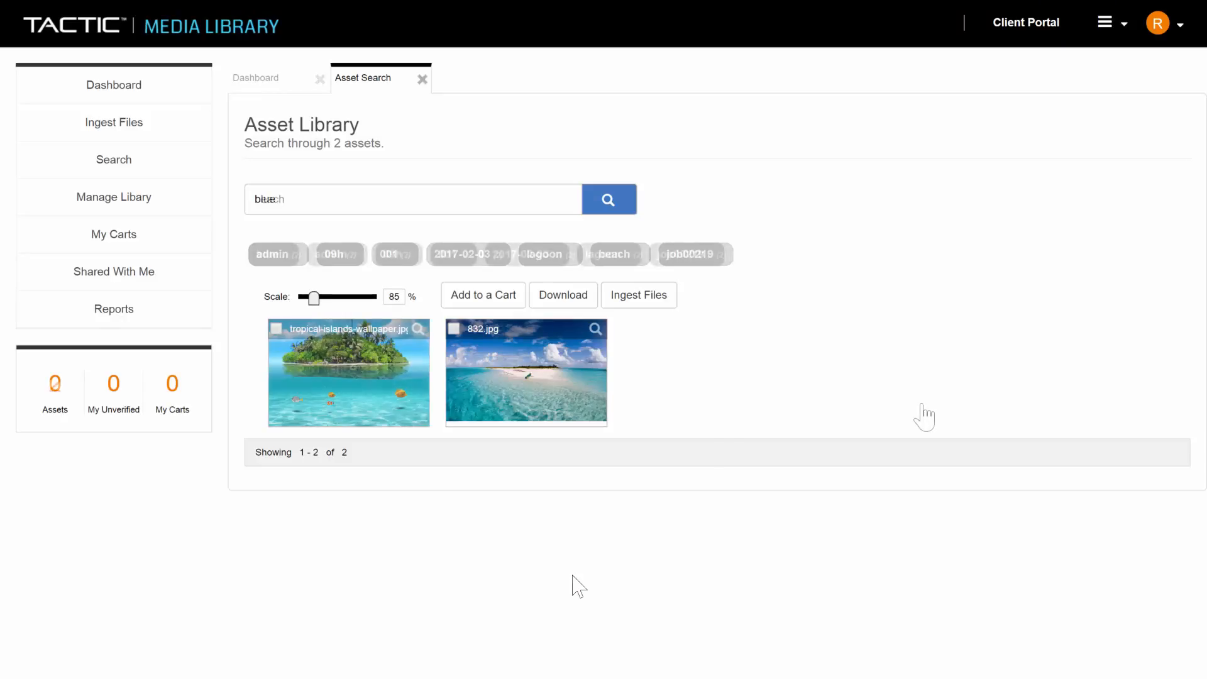
# Step: Select tropical-islands-wallpaper.jpg and 832.jpg in the "beach" search results, open their download options, and exit the full-screen view
pyautogui.click(379, 345)
pyautogui.click(566, 339)
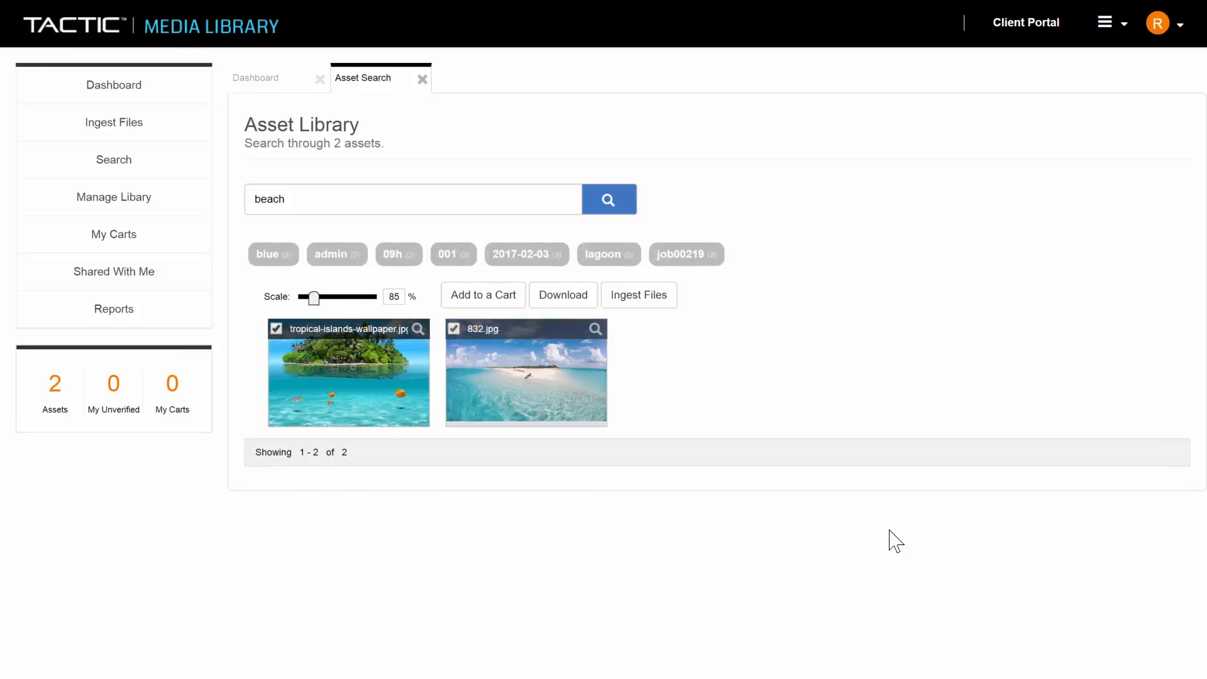
pyautogui.click(553, 301)
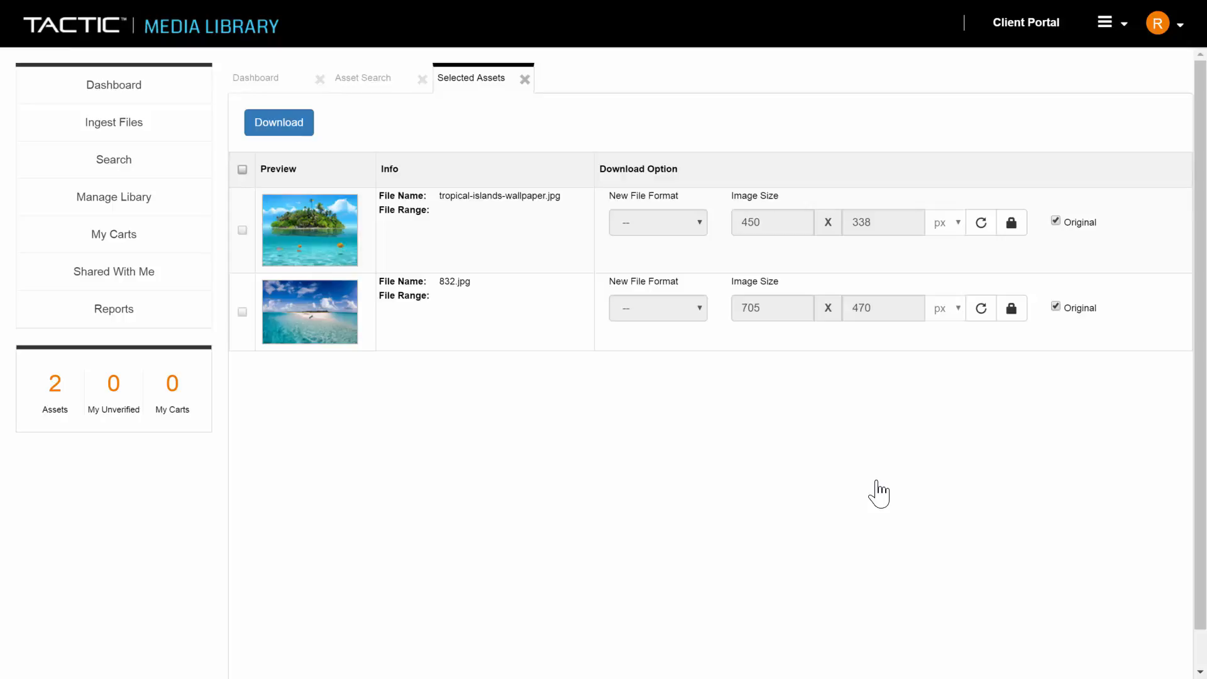
pyautogui.press('F11')
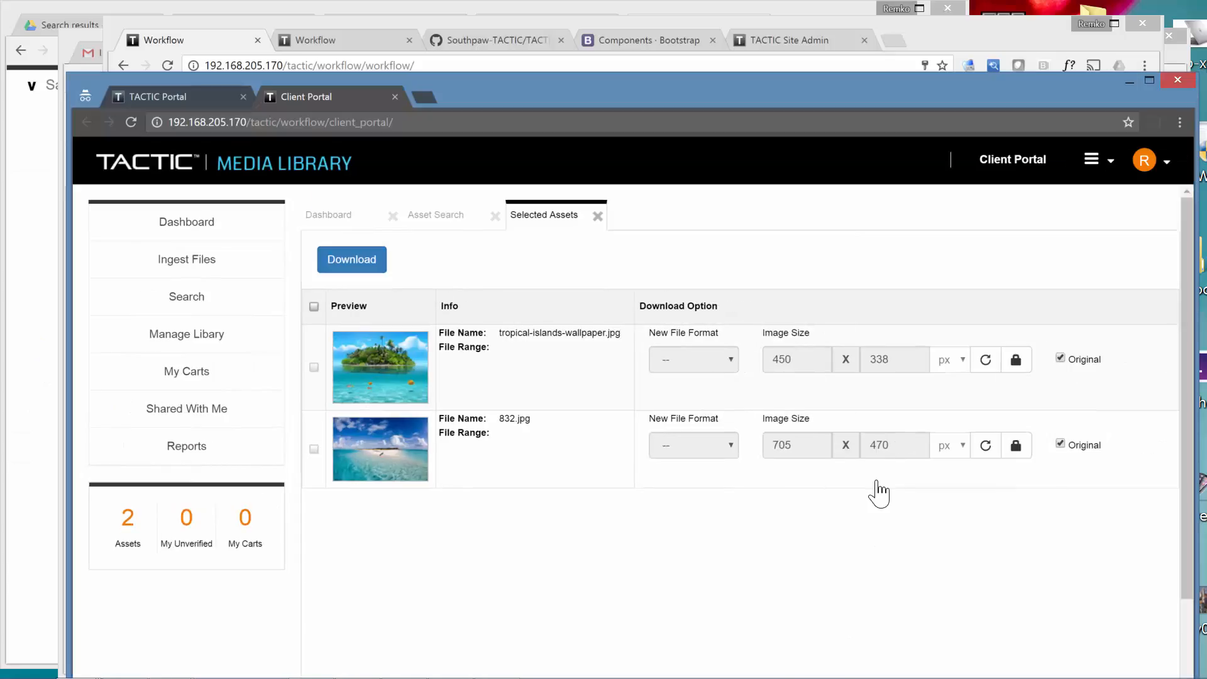